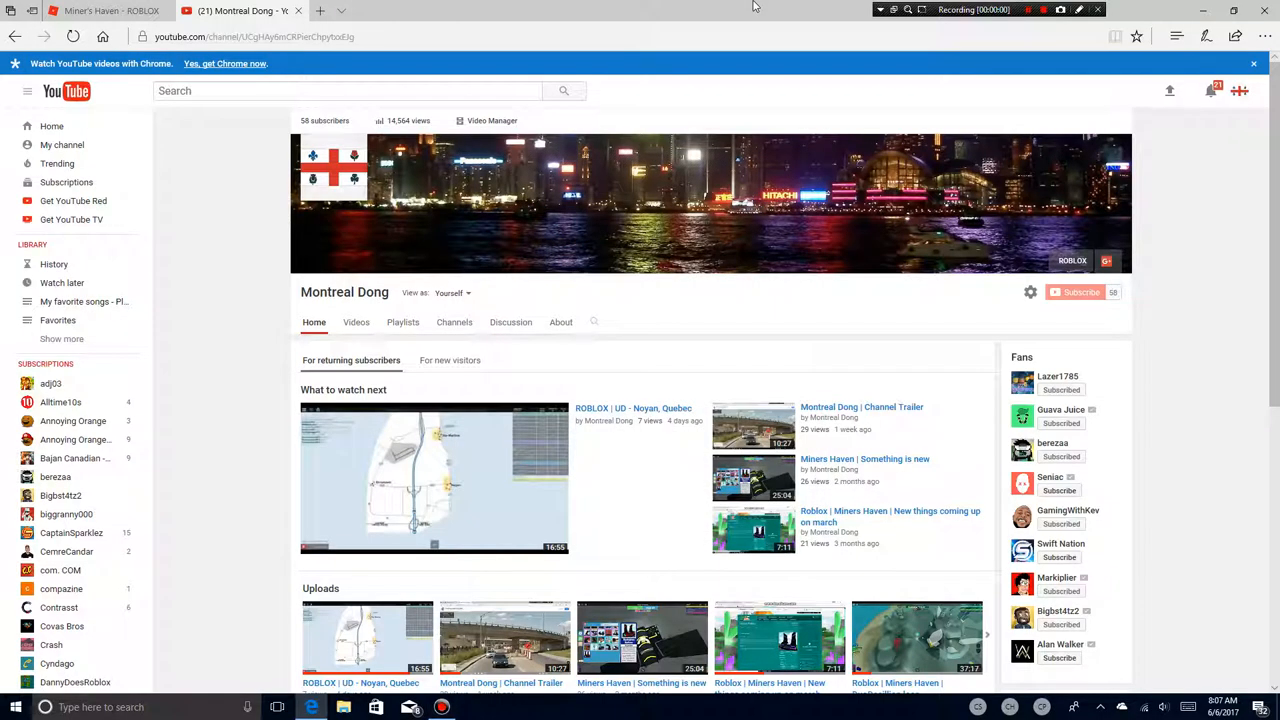
Ask Cortana a spoken question and glance over its reply about Watson
click(441, 707)
click(628, 7)
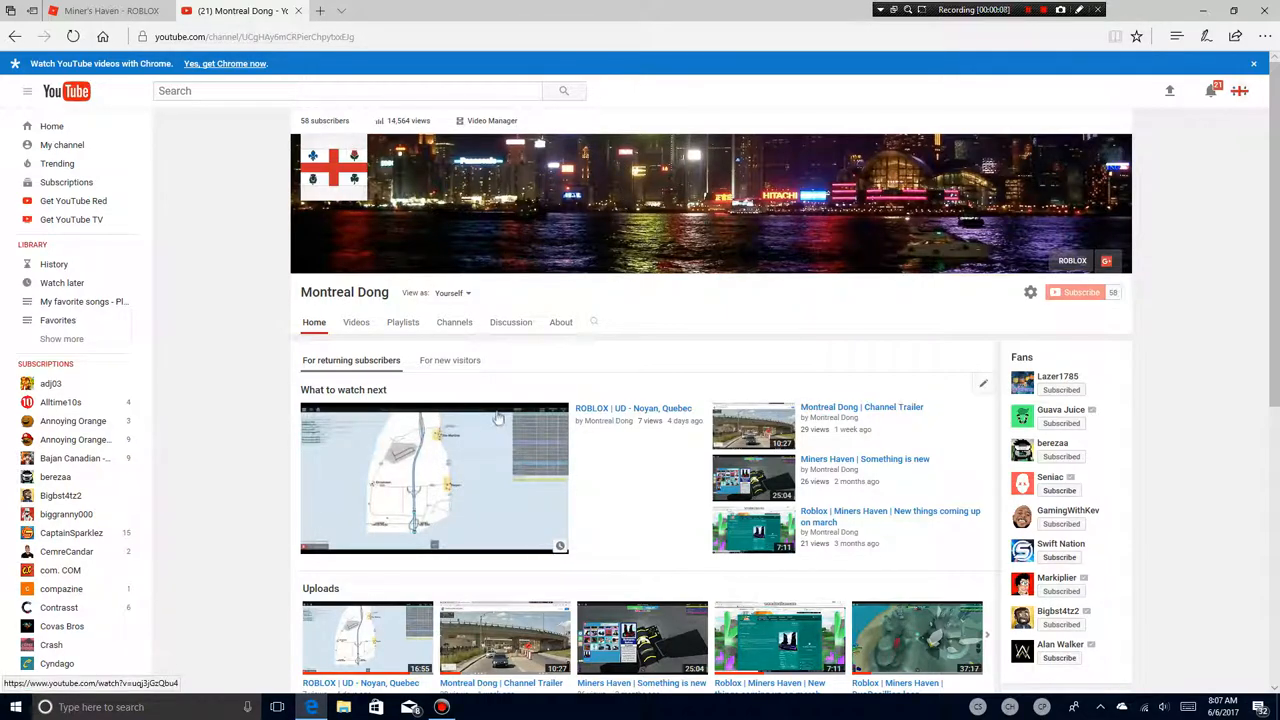
mouse_move(334, 167)
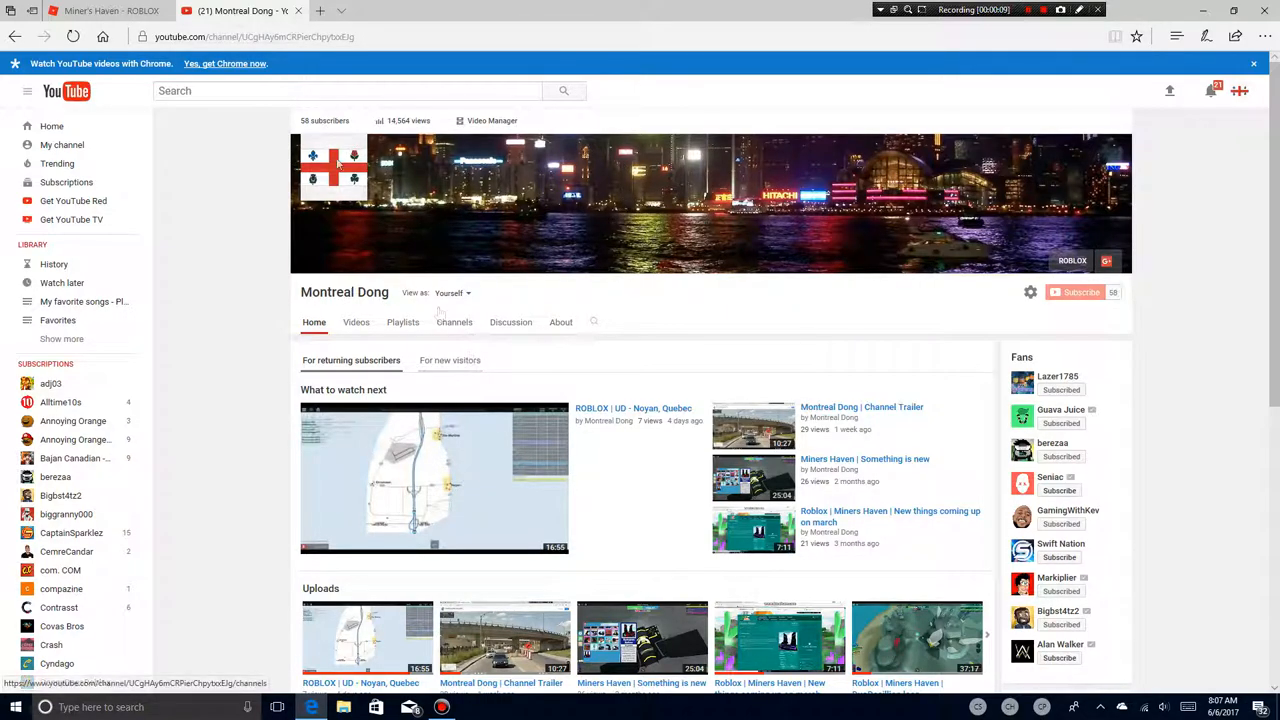
scroll(807, 336, down, 3)
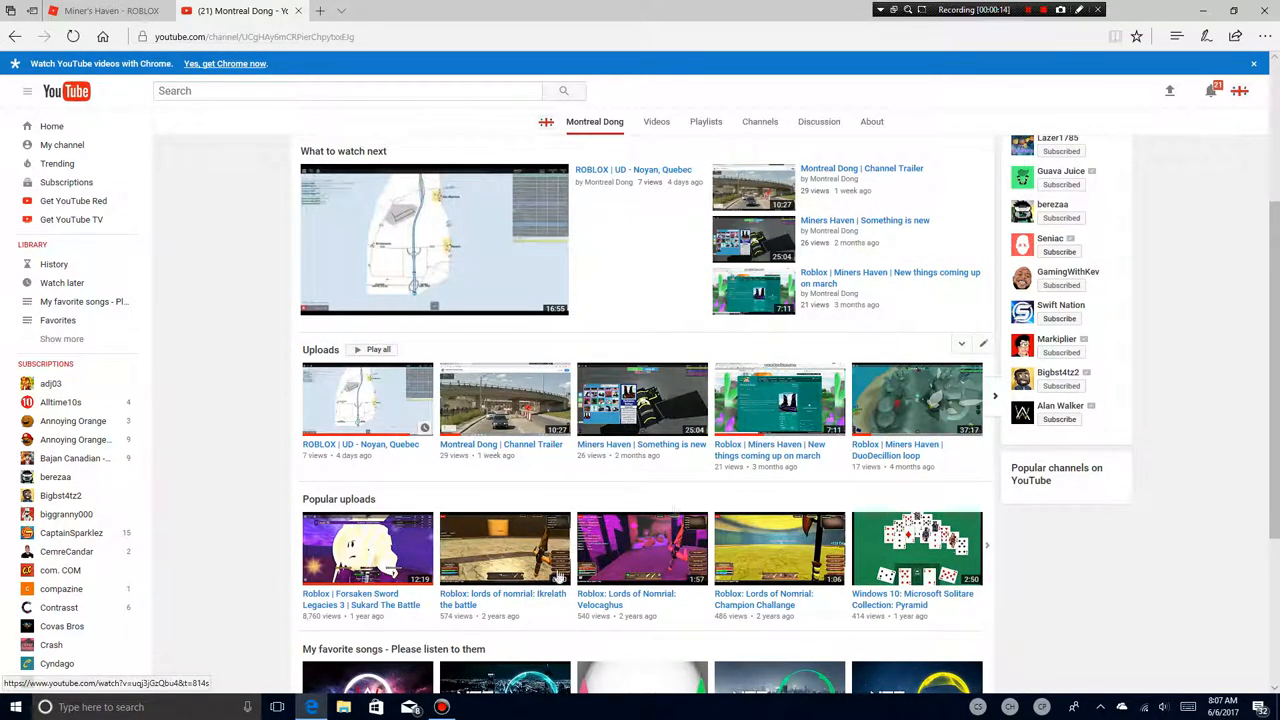
mouse_move(640, 560)
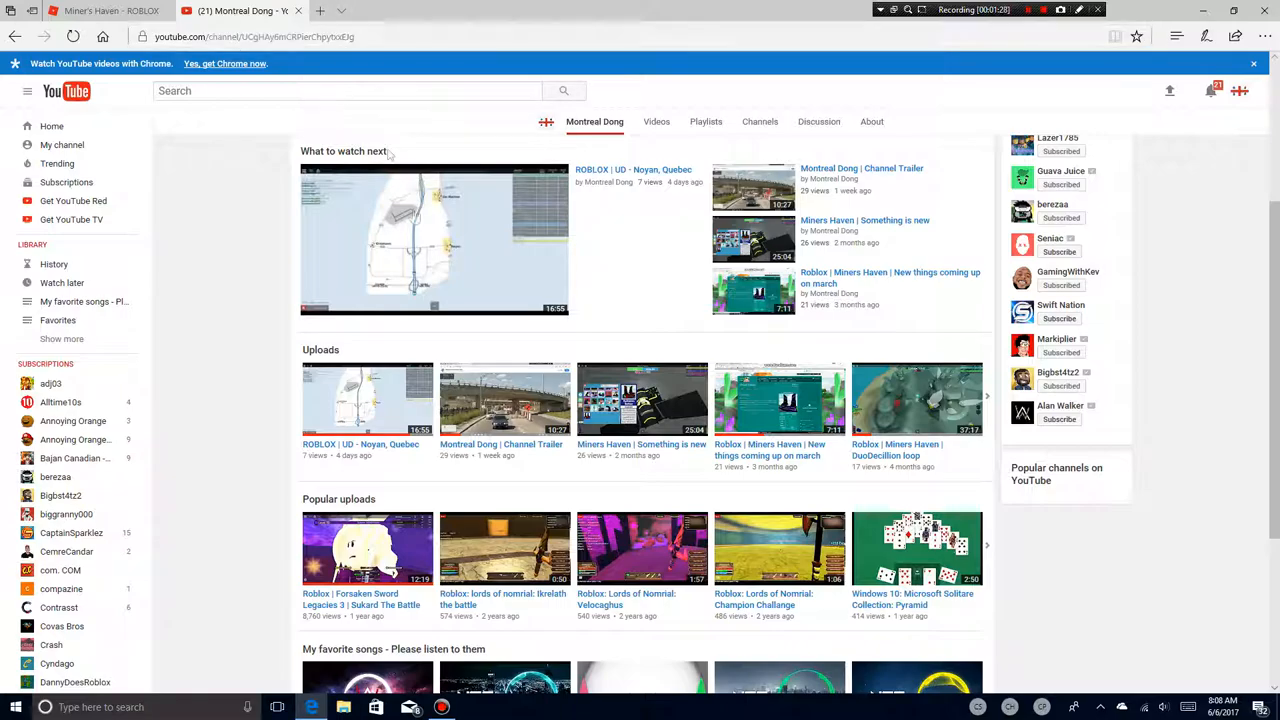
scroll(520, 270, up, 1)
scroll(520, 270, up, 2)
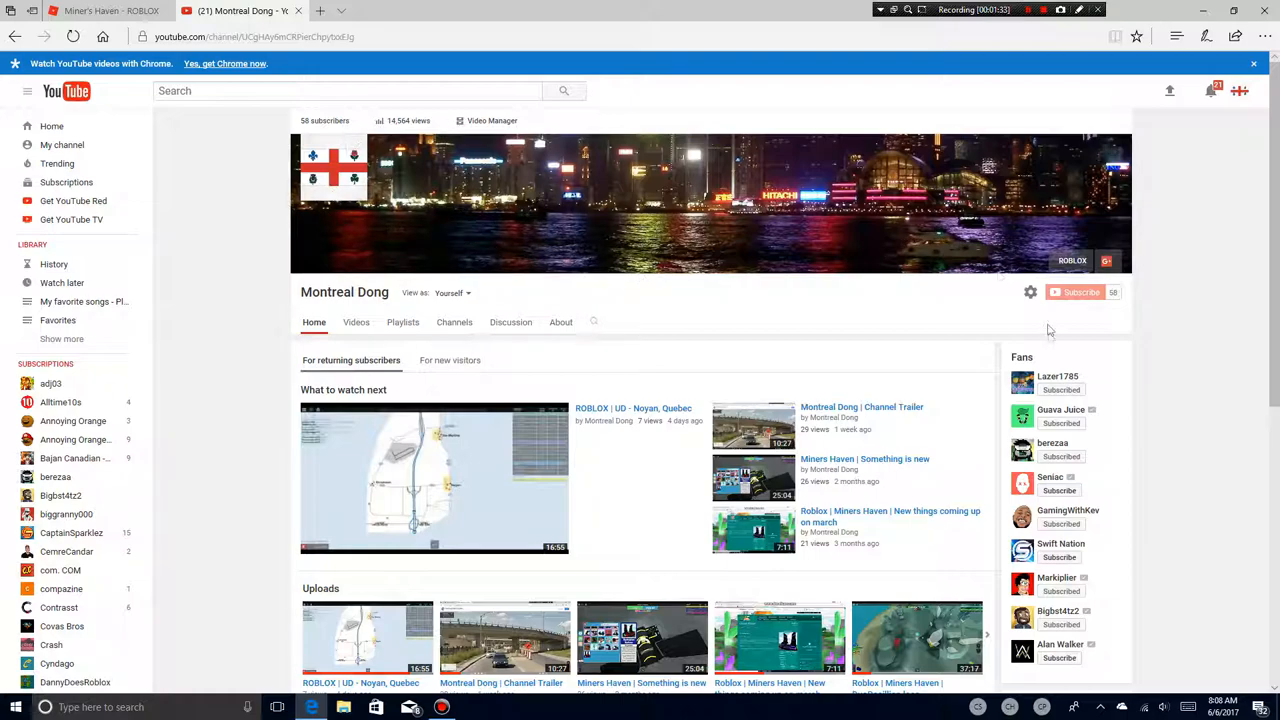
mouse_move(1021, 381)
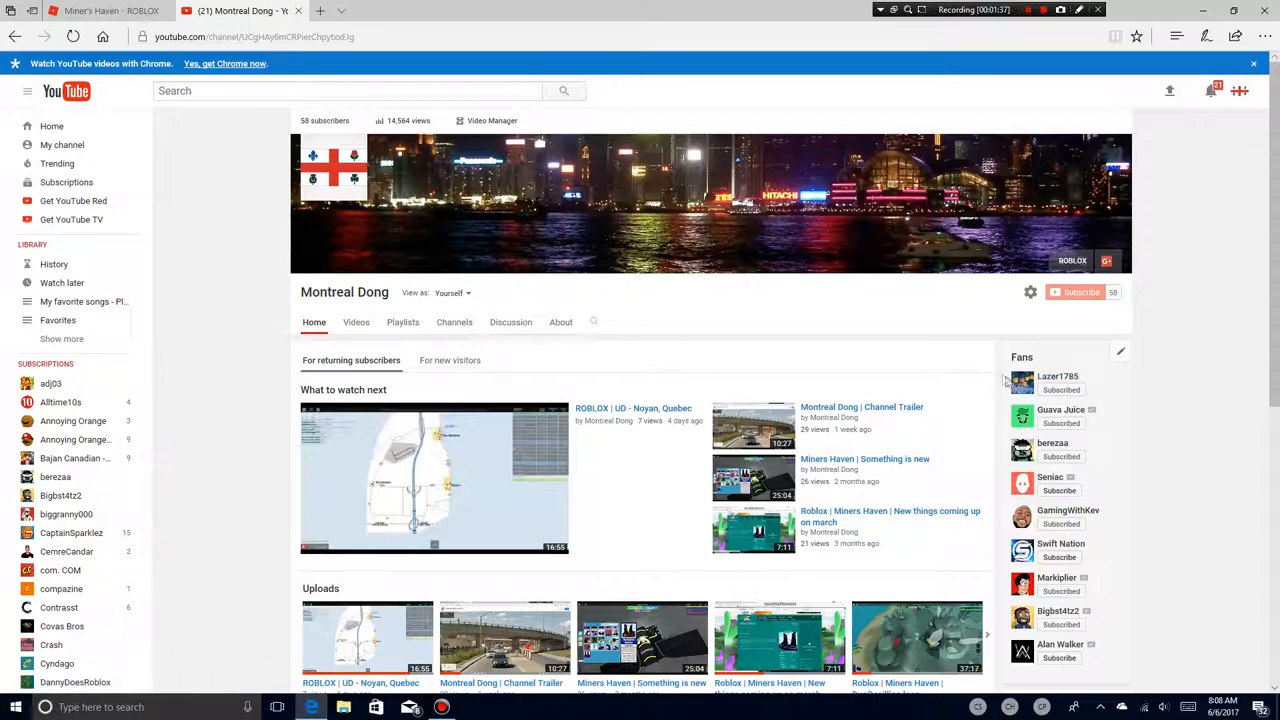
scroll(978, 358, down, 2)
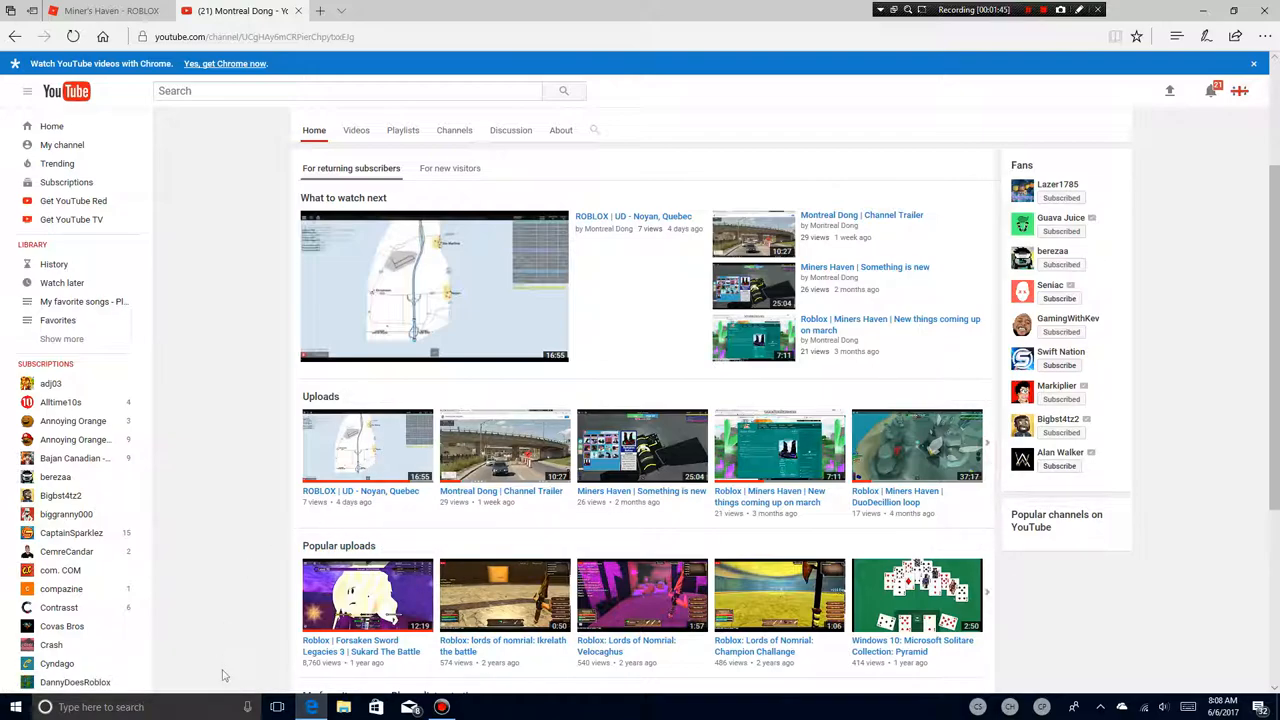
click(253, 712)
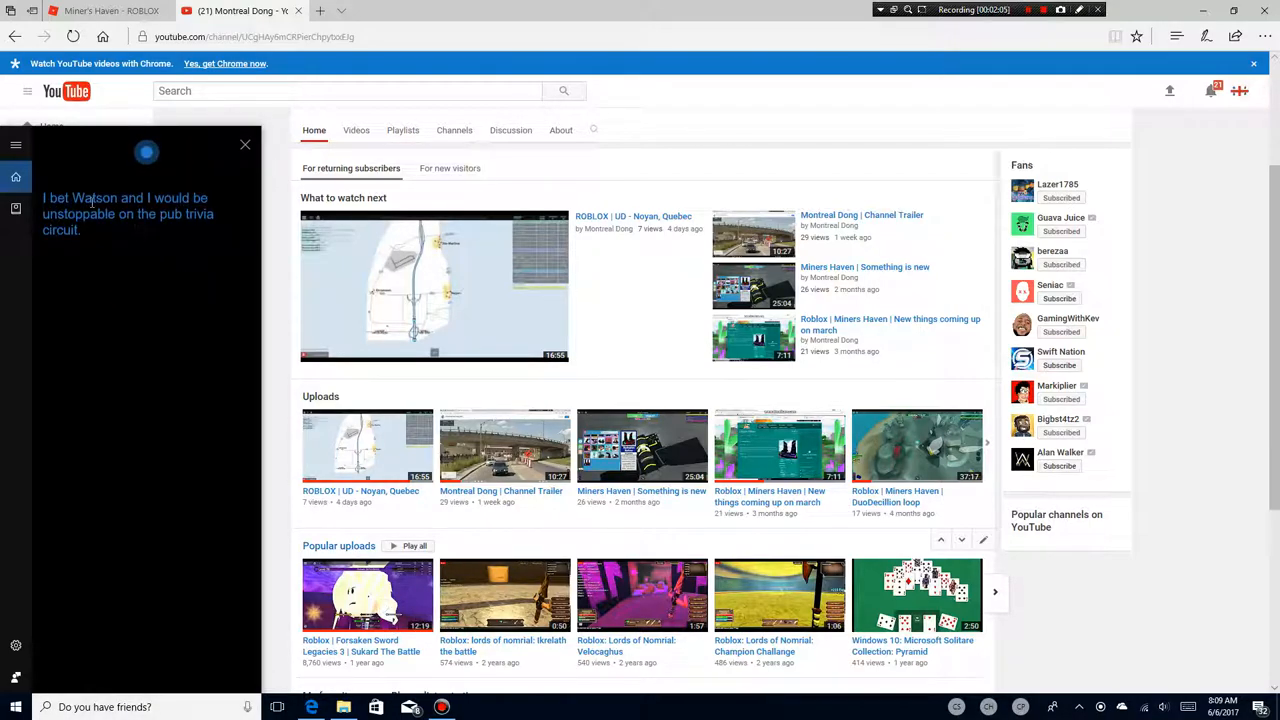
drag(49, 197, 158, 213)
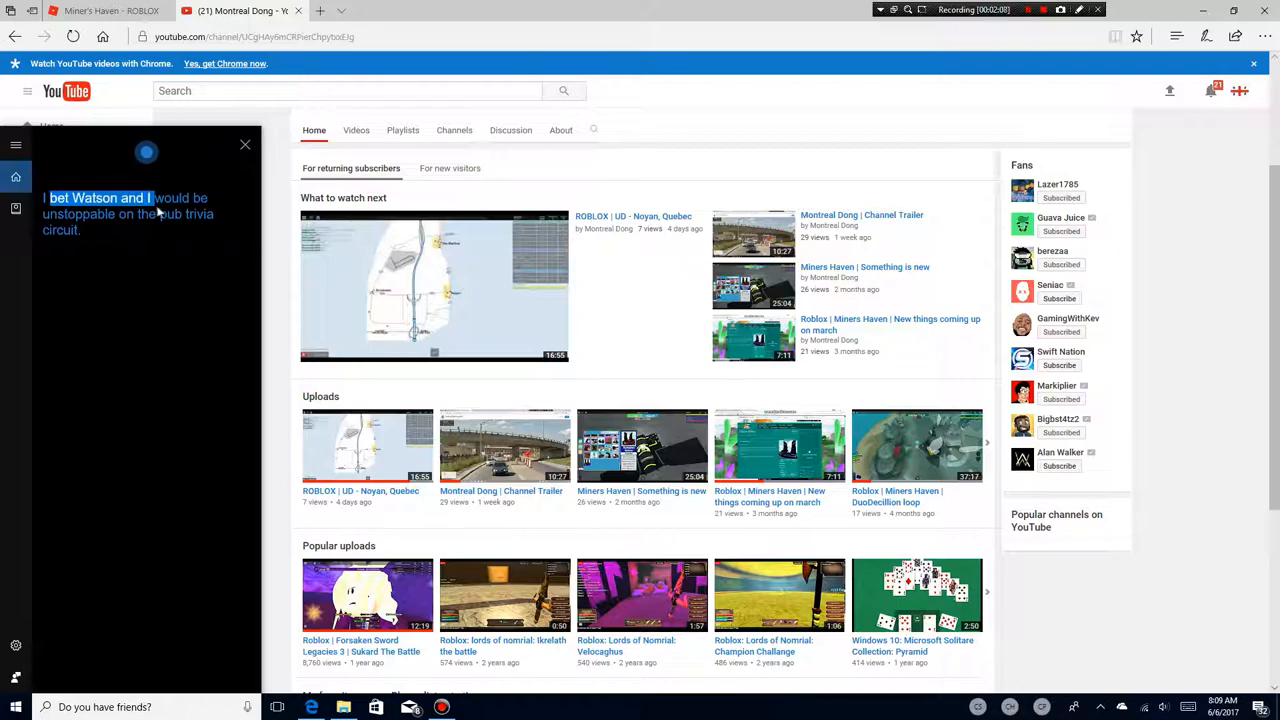
click(158, 213)
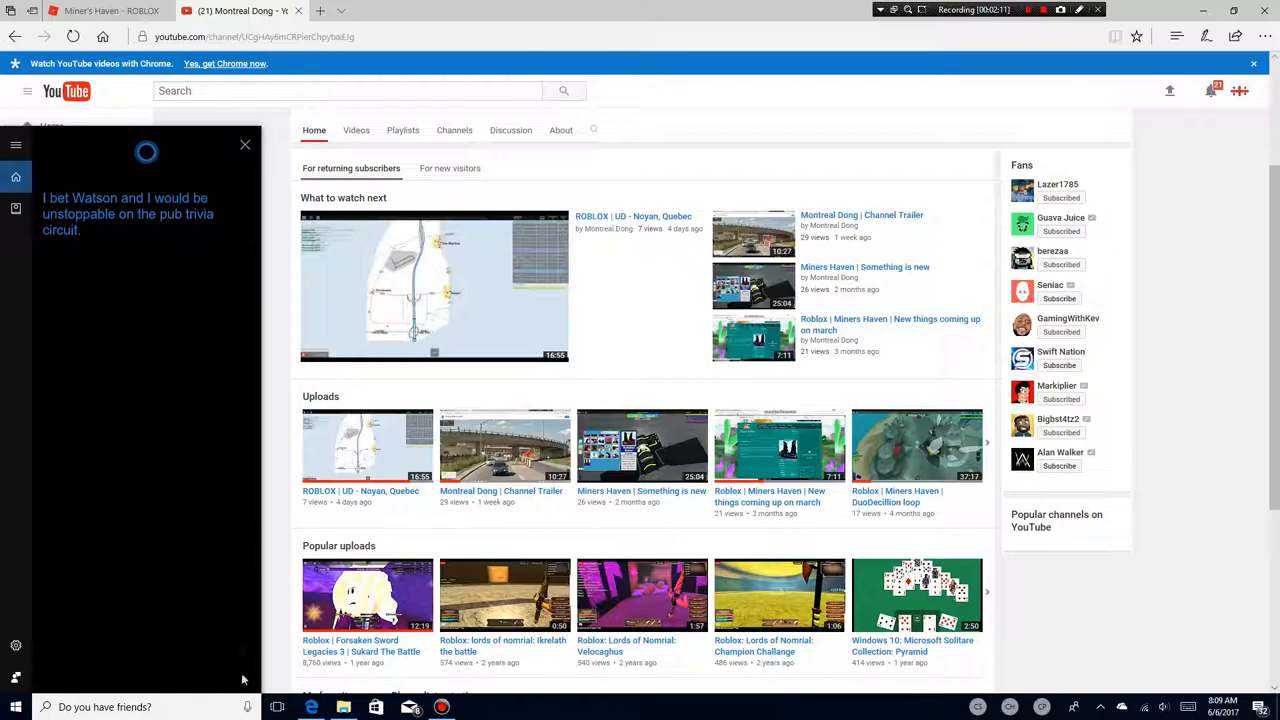
Ask Cortana where it lives, then bring up the Start menu over YouTube
click(247, 707)
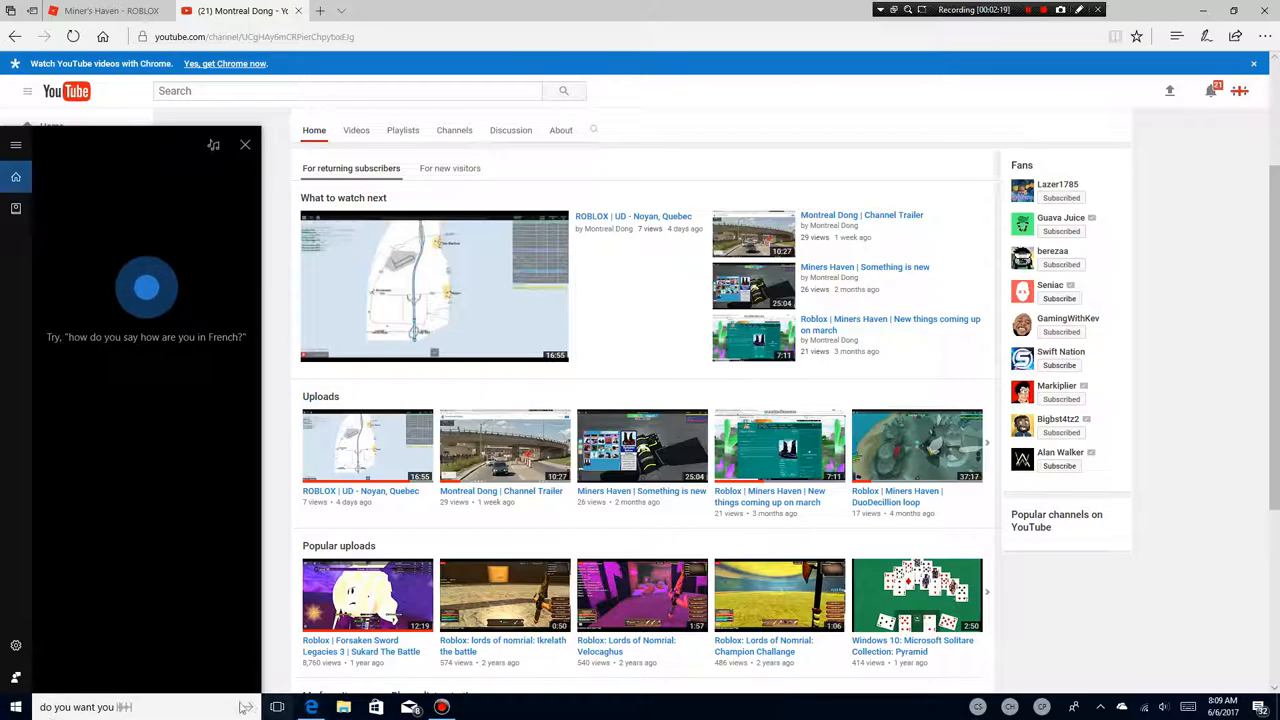
key(super)
key(super)
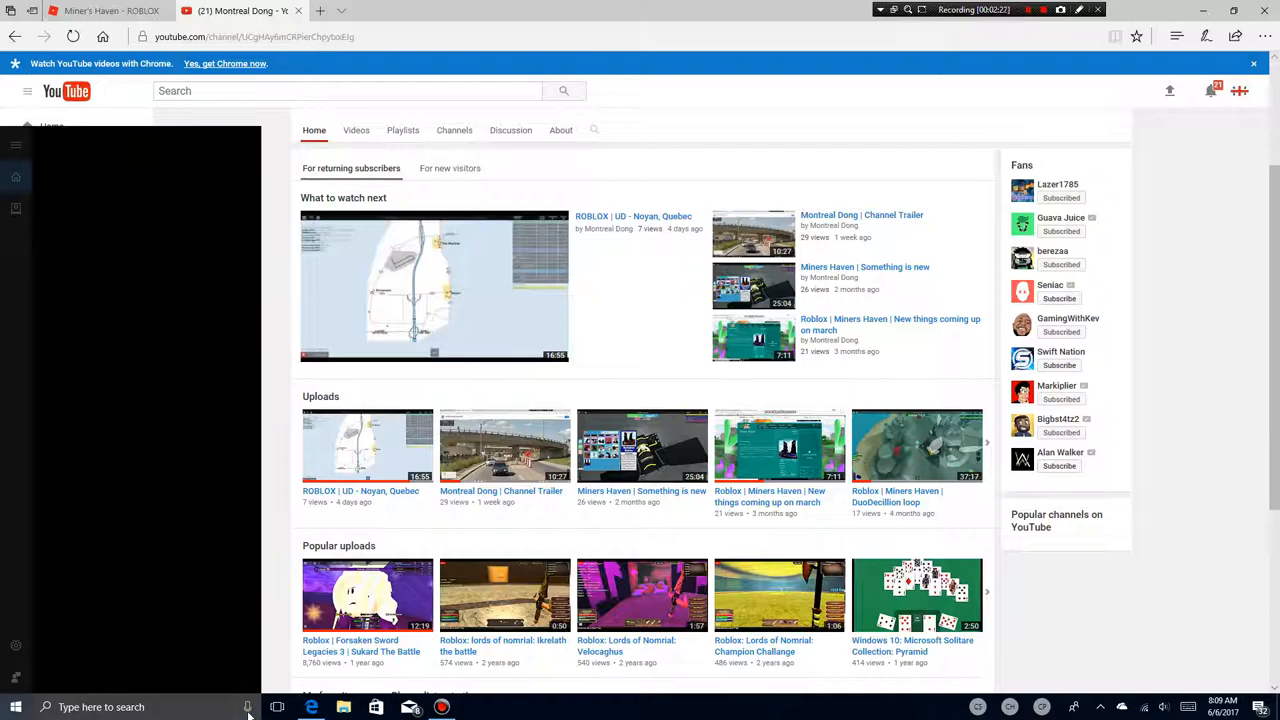
click(247, 707)
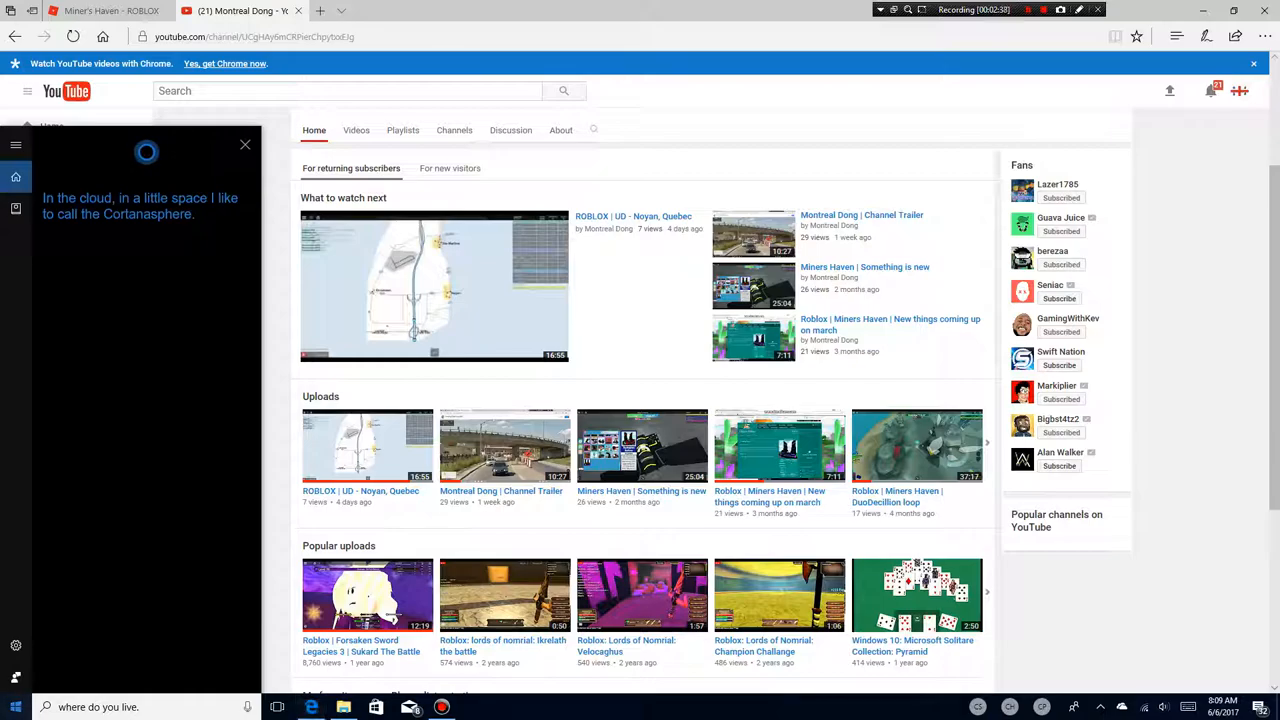
click(15, 707)
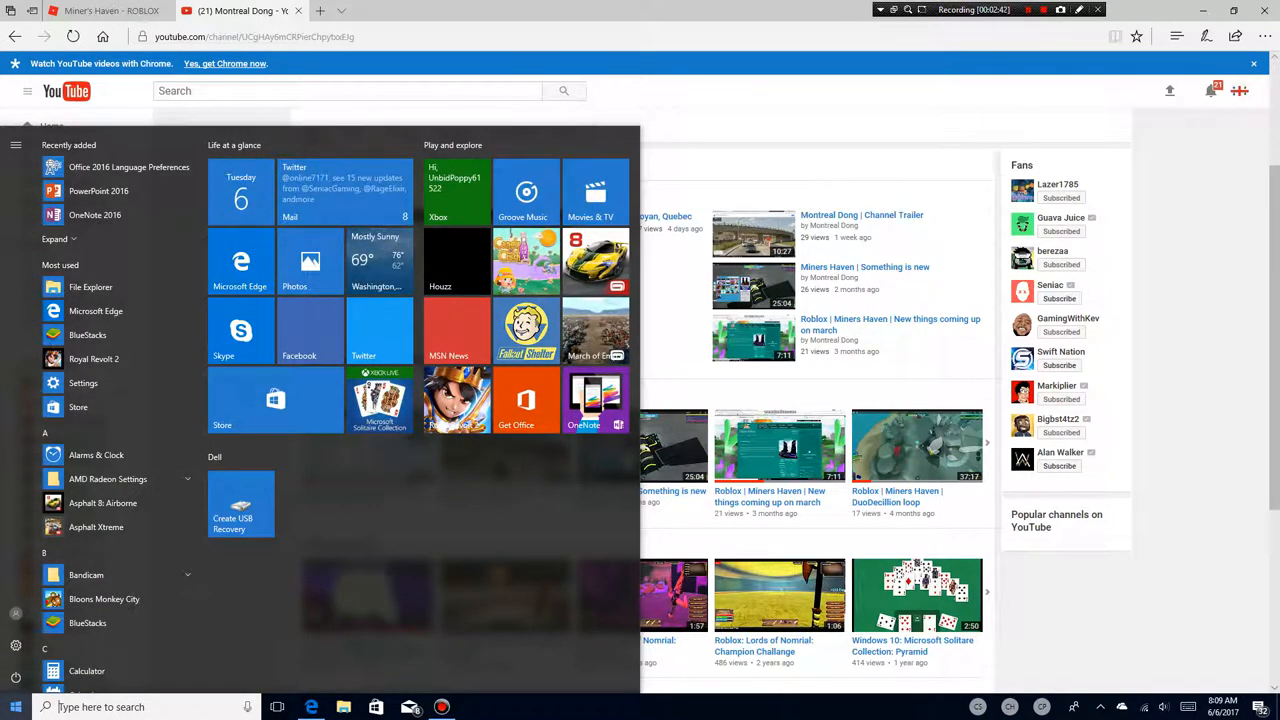
Dismiss the Start menu to reveal the YouTube channel page again
key(Escape)
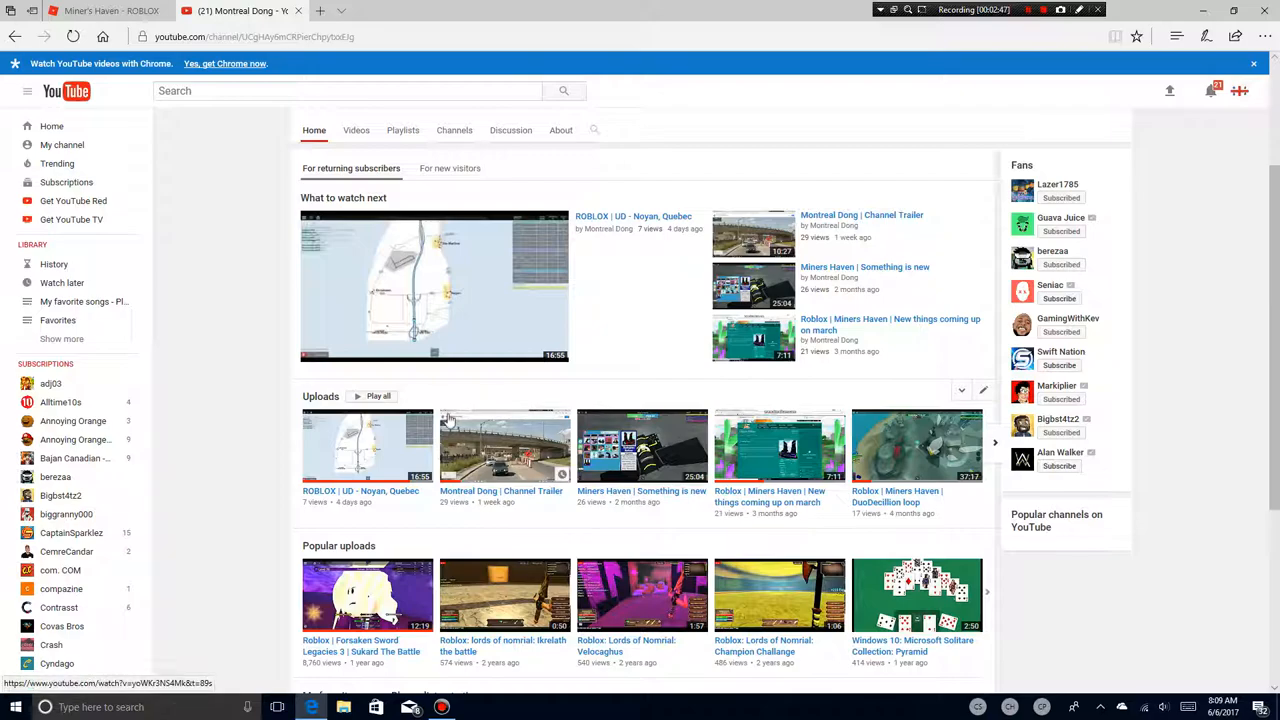
mouse_move(112, 380)
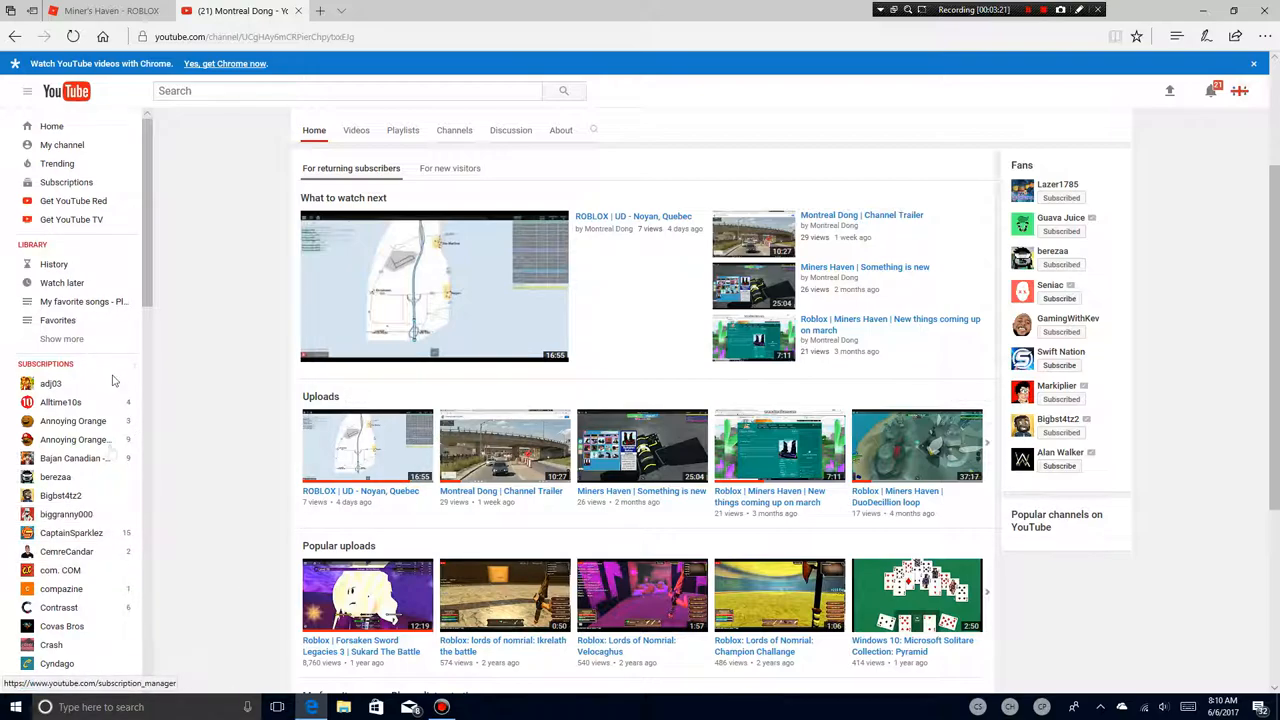
scroll(113, 380, down, 10)
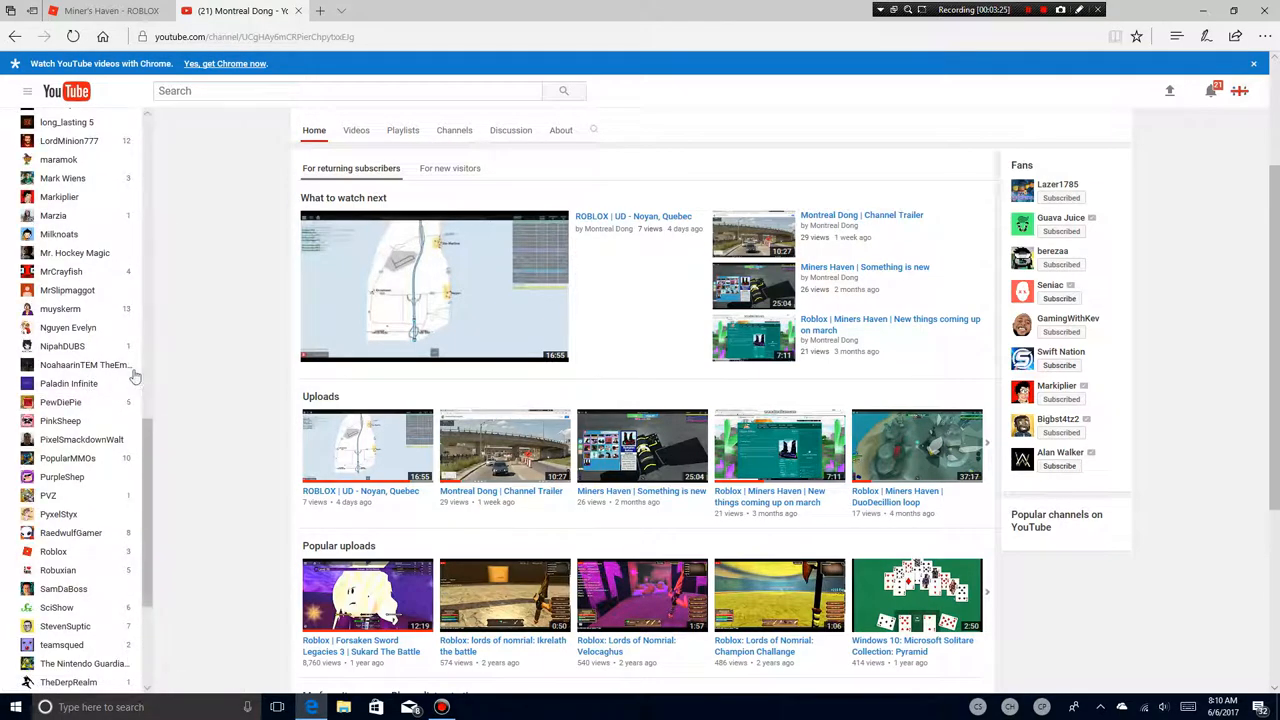
scroll(135, 375, down, 6)
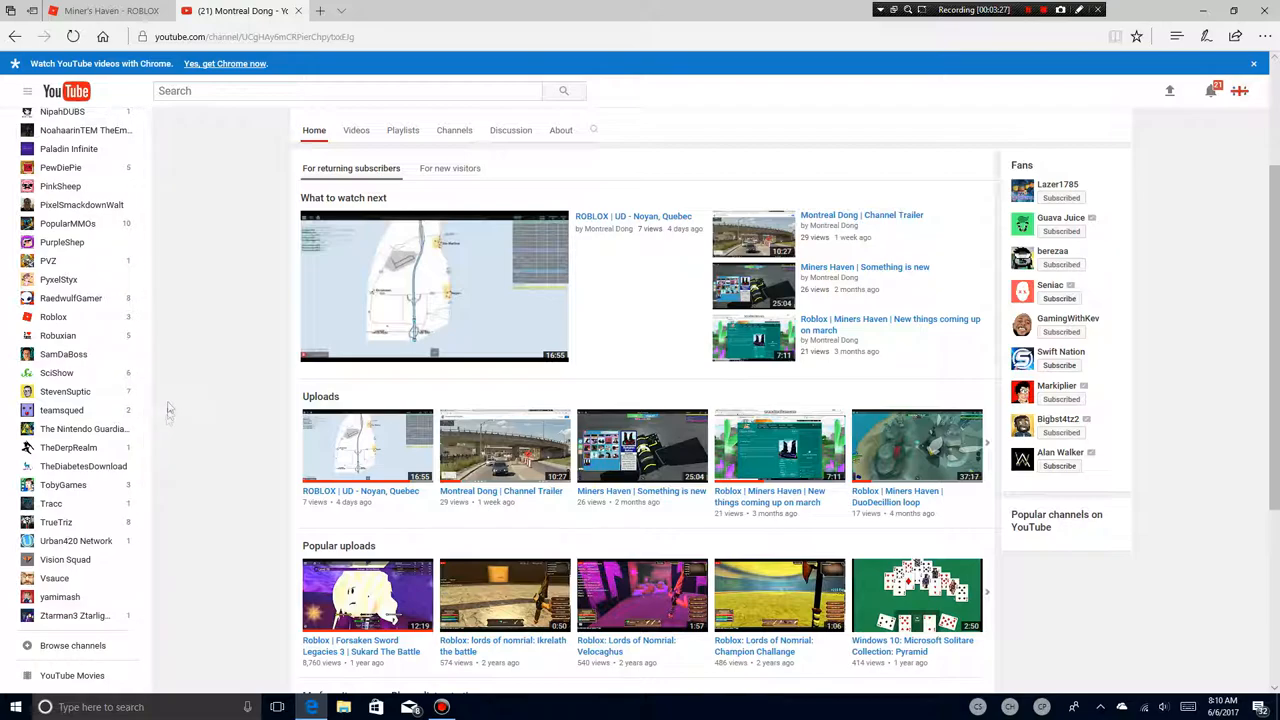
Go to The Nintendo Guardian channel from the subscriptions sidebar
click(85, 429)
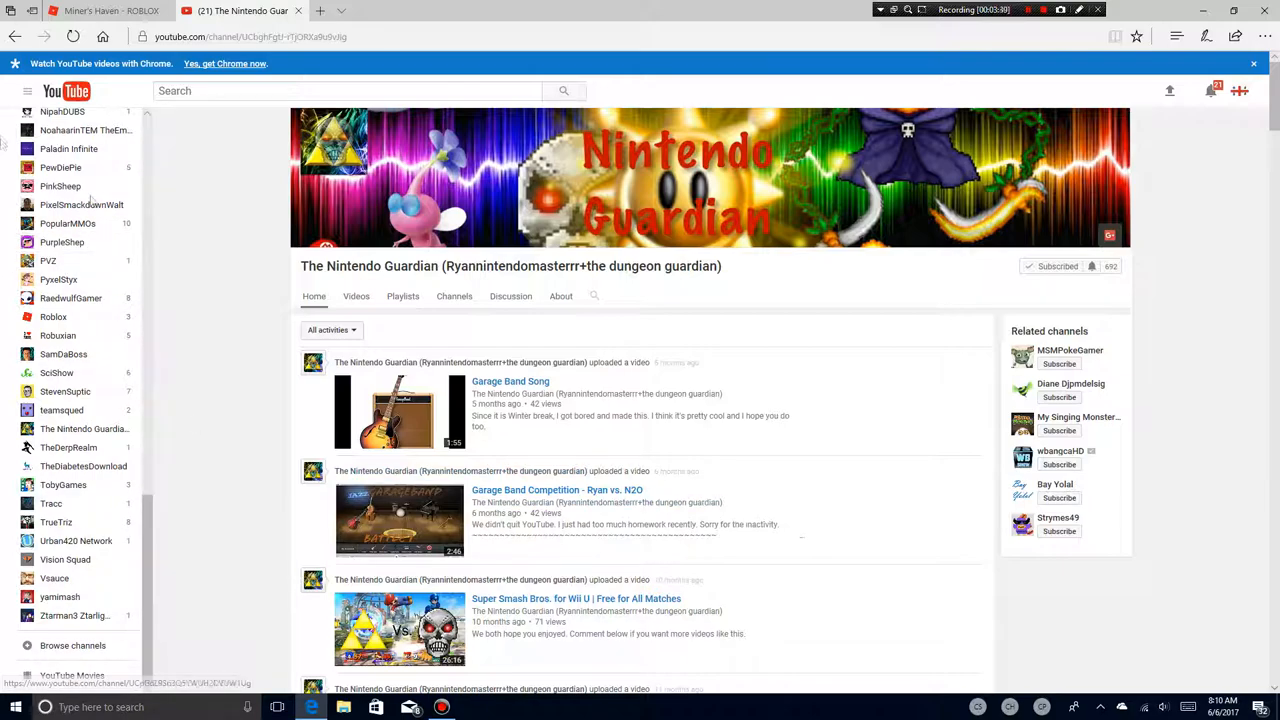
Navigate back to the Montreal Dong channel home page
click(14, 36)
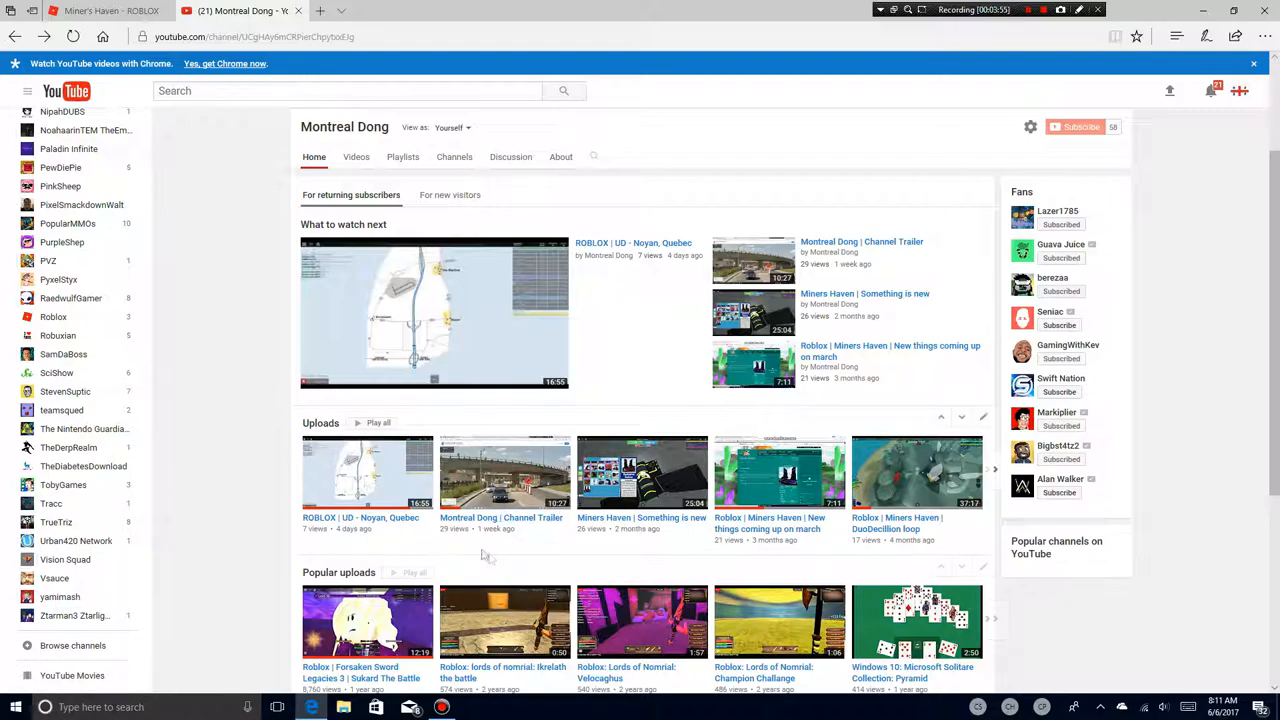
Reload the current channel page from the address bar
click(322, 36)
key(Return)
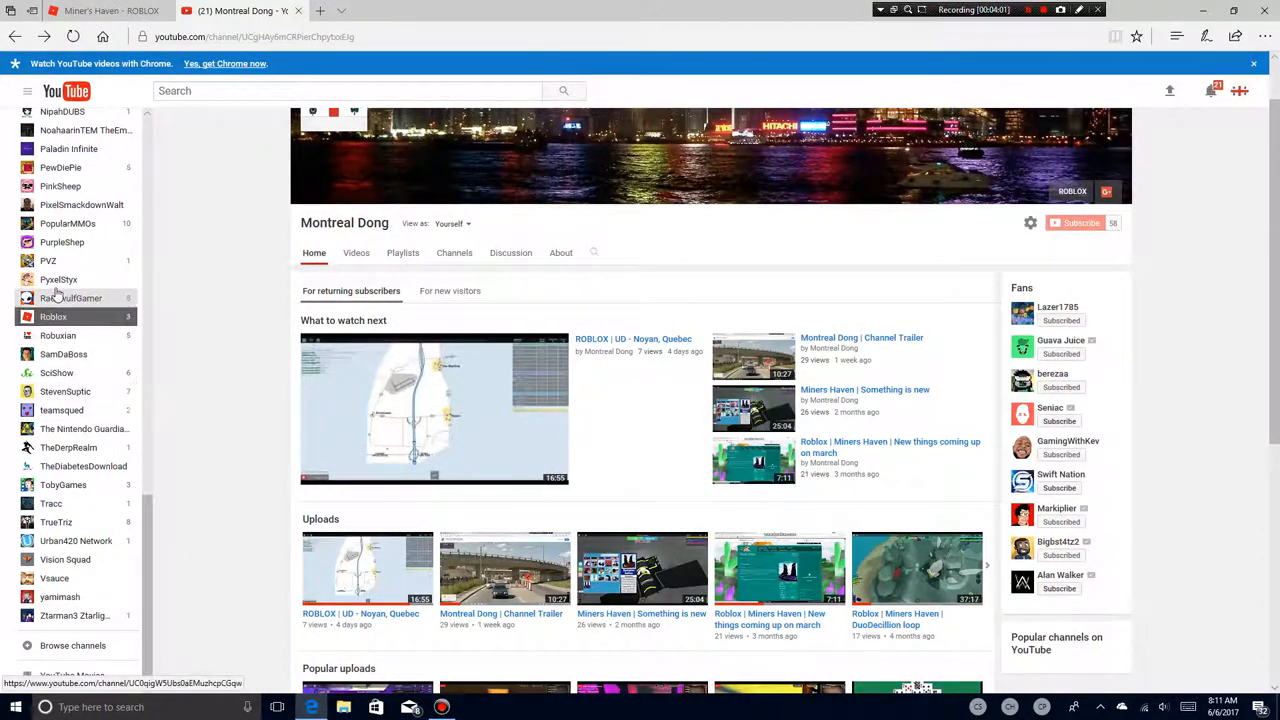
scroll(70, 390, up, 5)
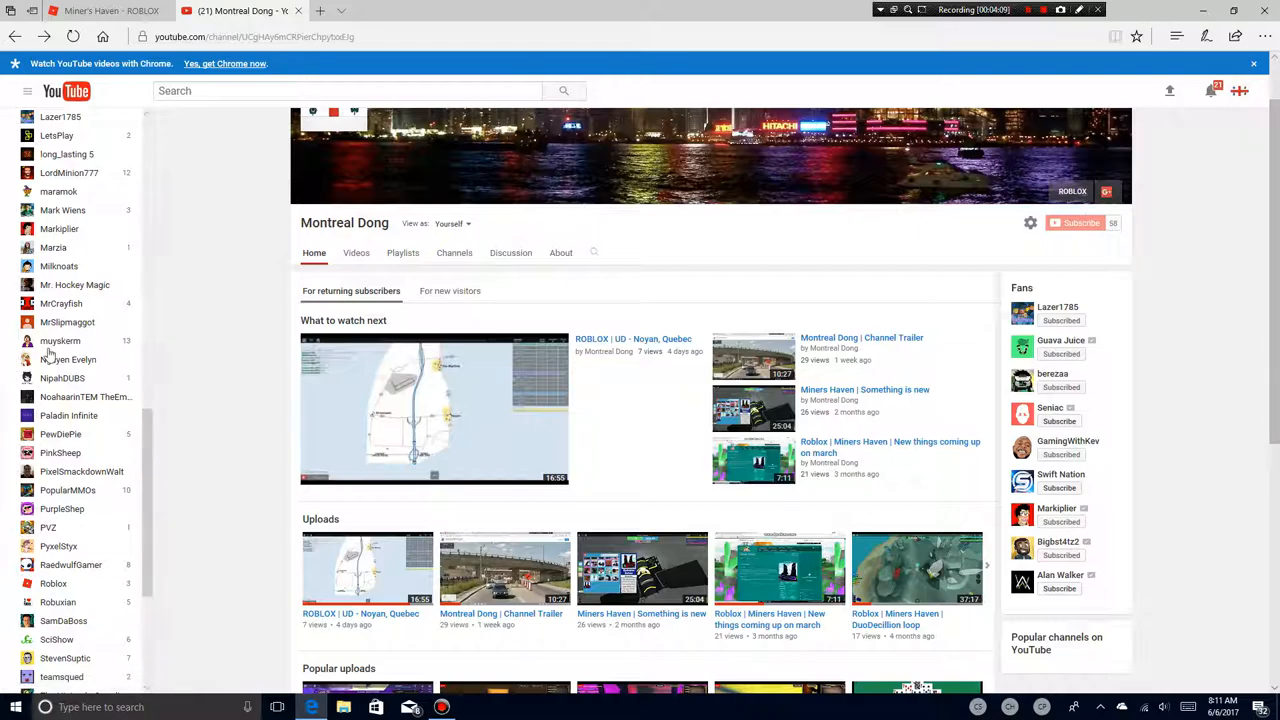
scroll(70, 320, up, 3)
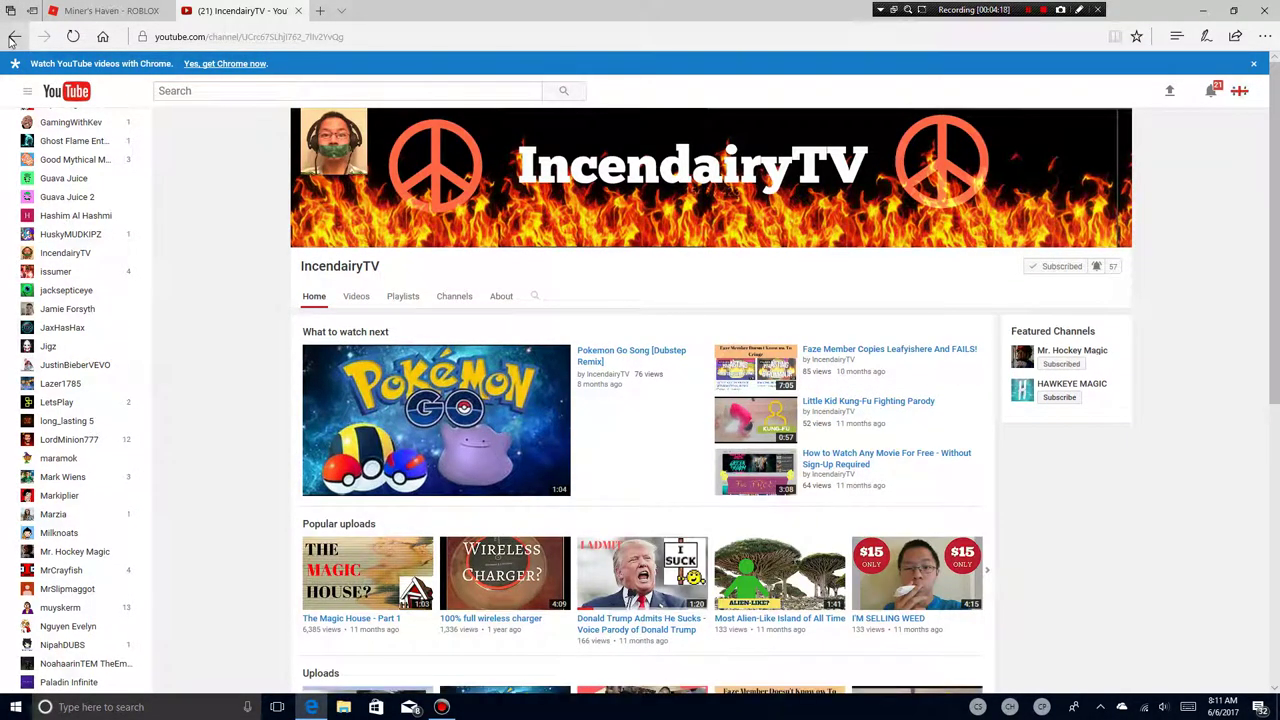
Navigate back to the Montreal Dong channel page
click(14, 37)
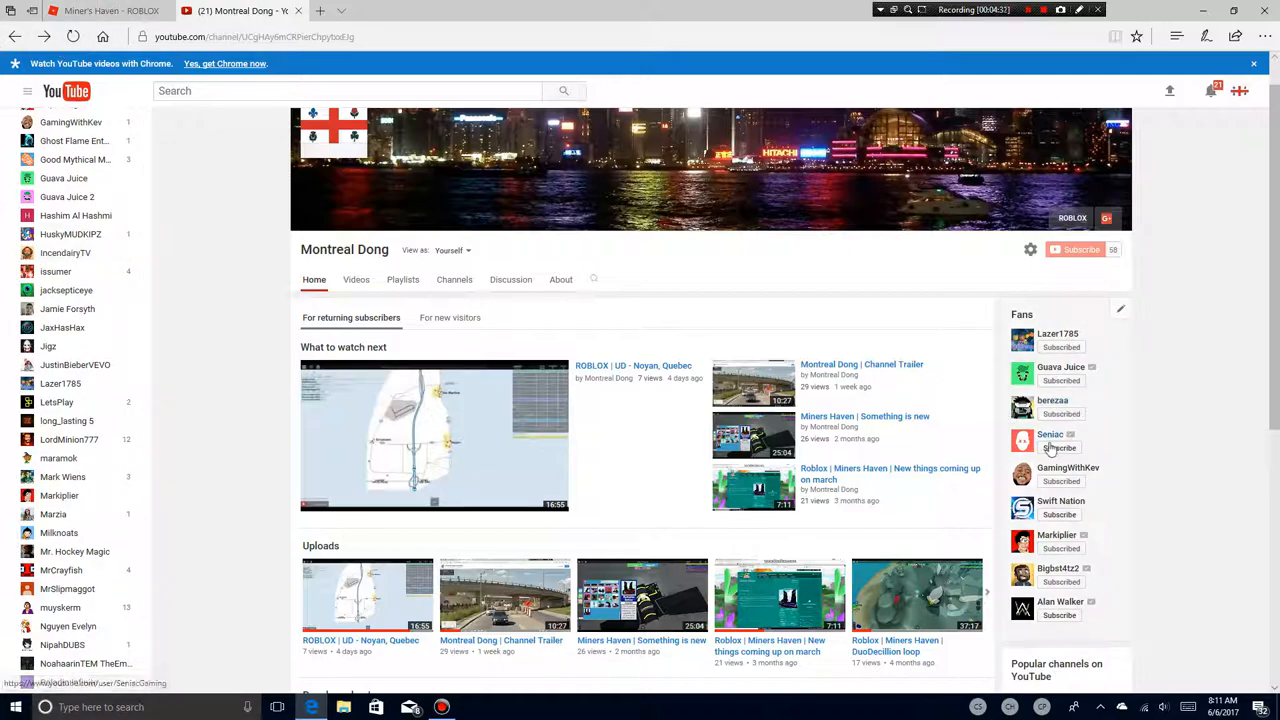
mouse_move(640, 420)
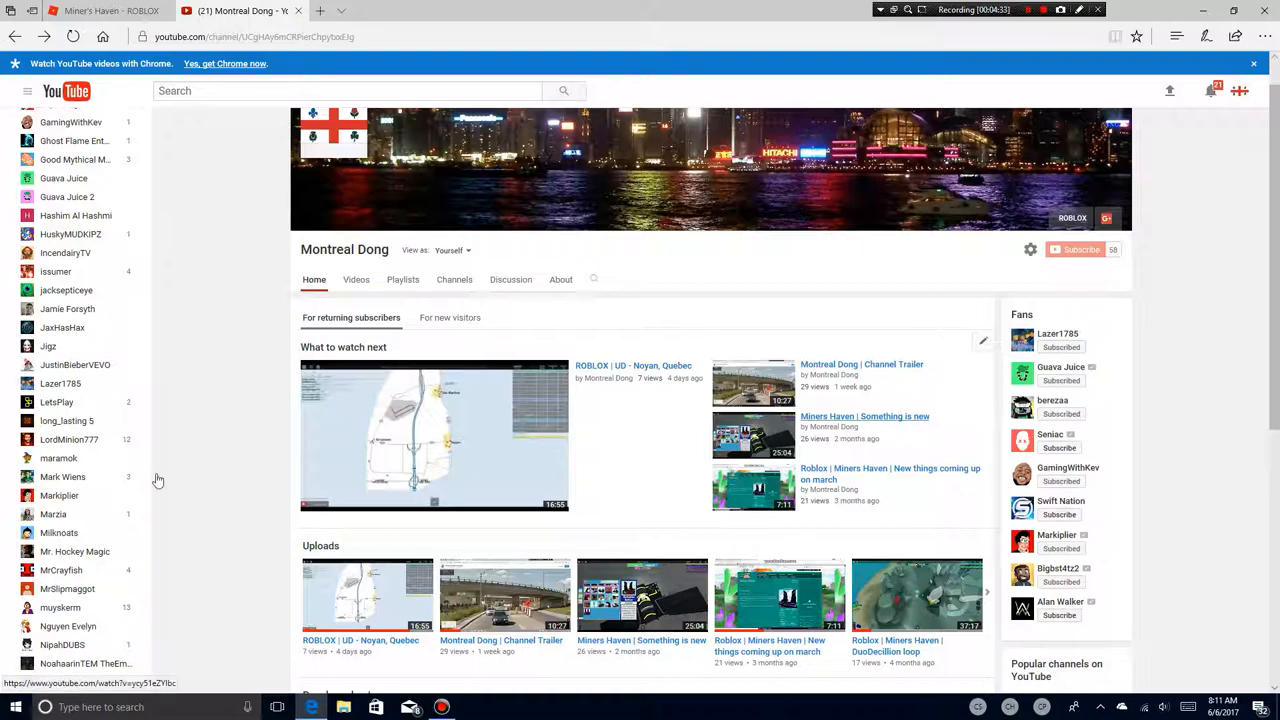
scroll(75, 400, up, 3)
scroll(75, 400, up, 5)
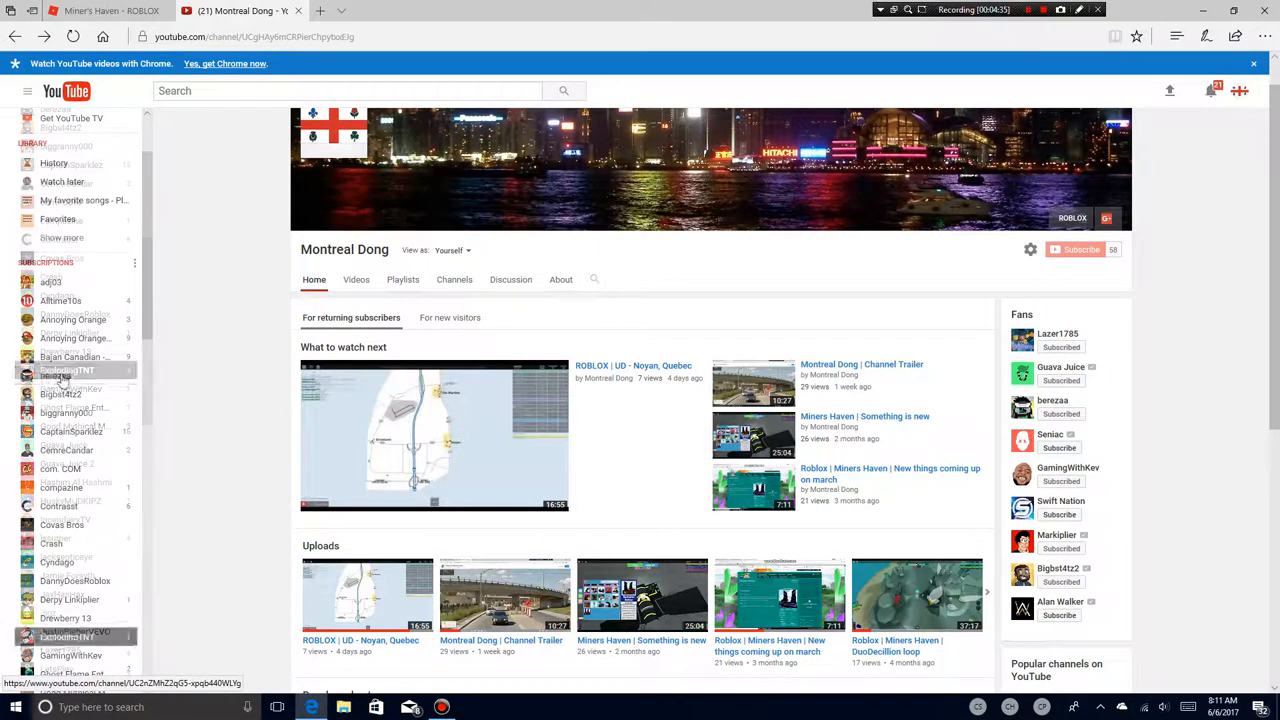
scroll(75, 400, up, 3)
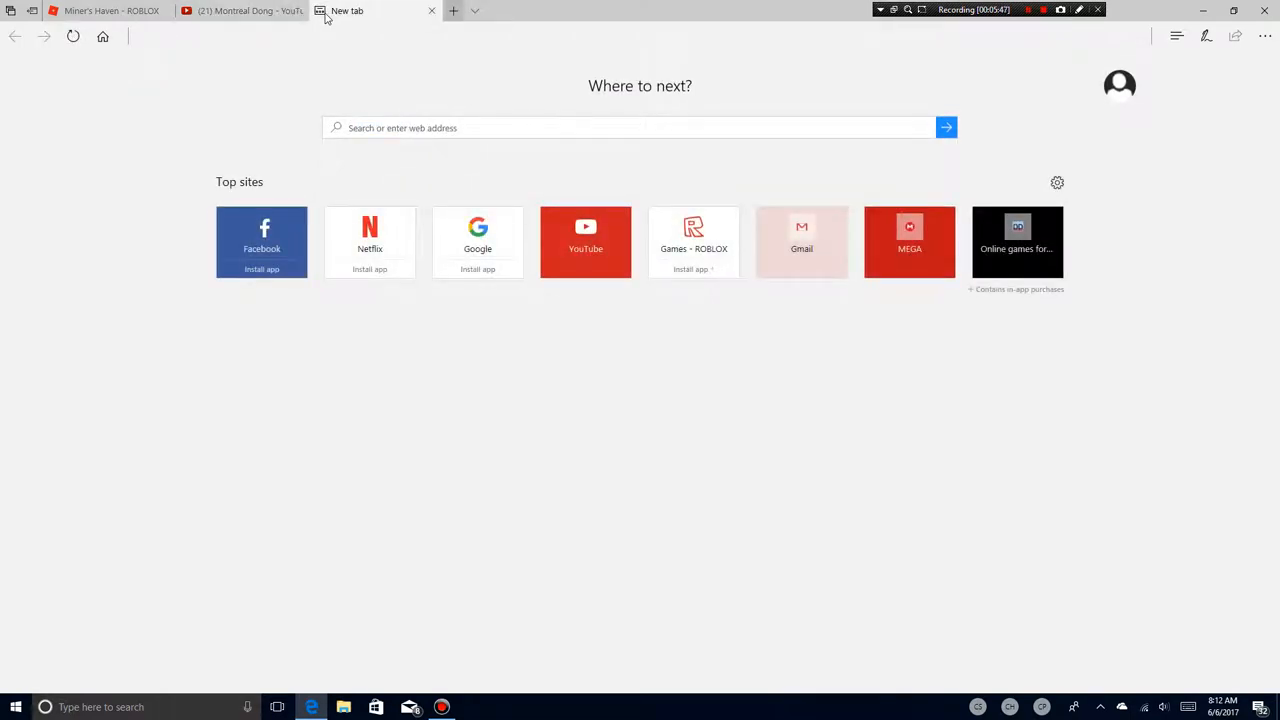
text(google.com)
Load Google and search the person's full name from the suggestion
key(Return)
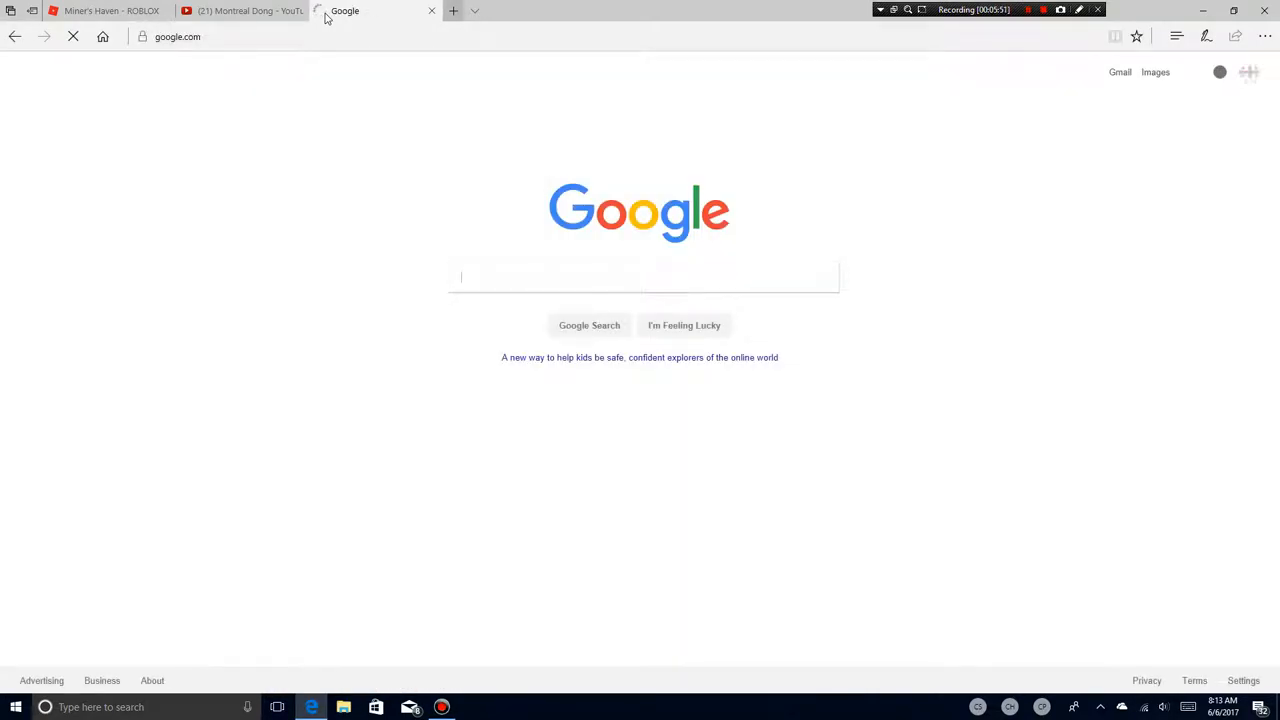
text(nicole bere)
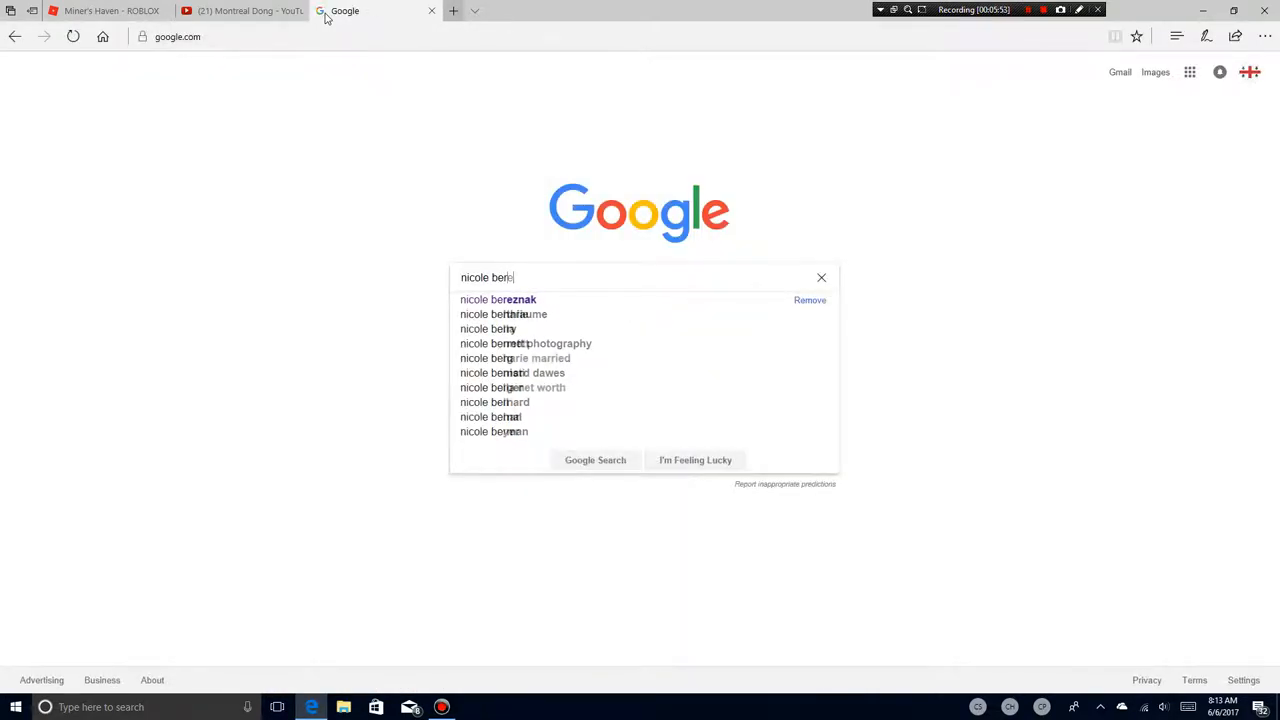
key(Down)
key(Return)
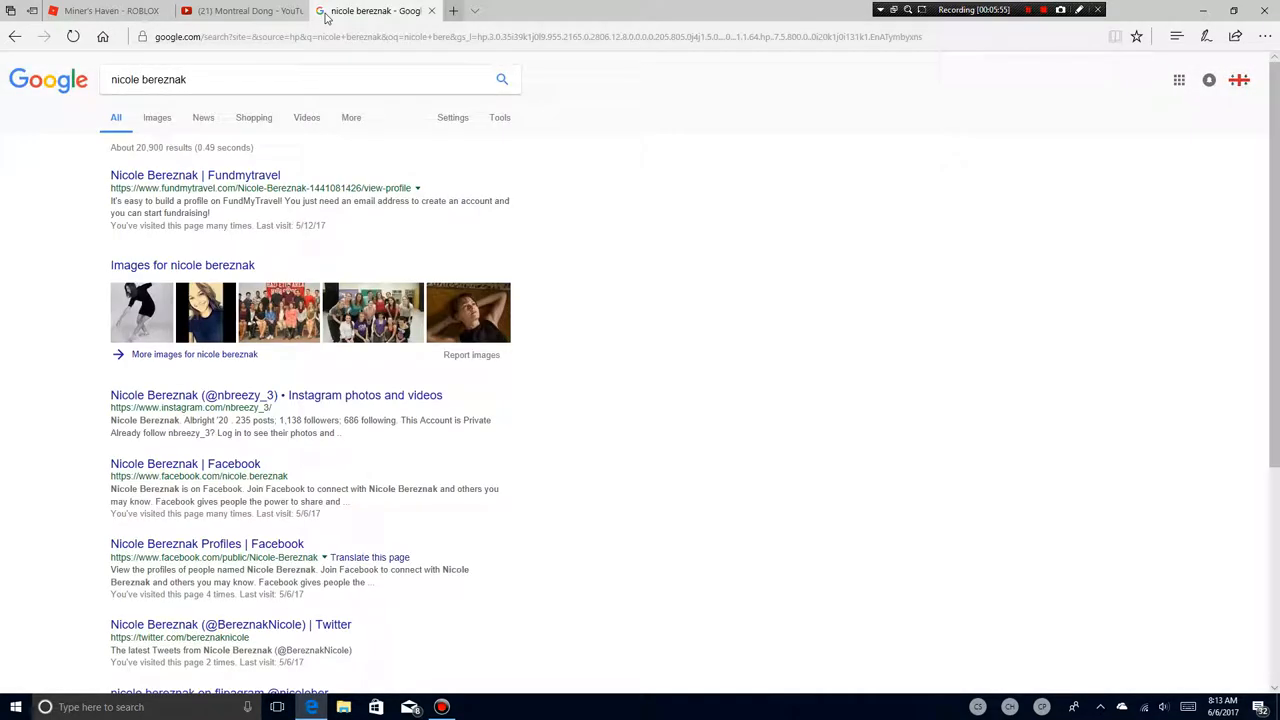
Open the top FundMyTravel profile result and settle on its tab
click(180, 176)
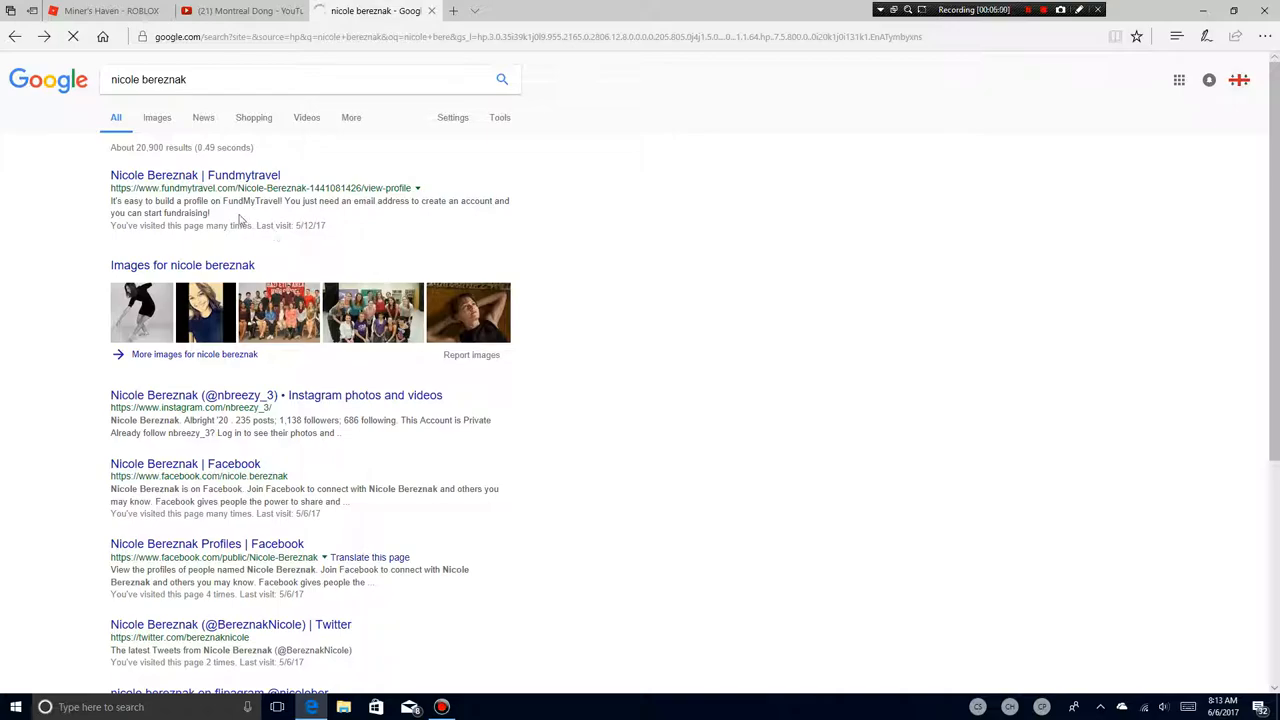
click(228, 10)
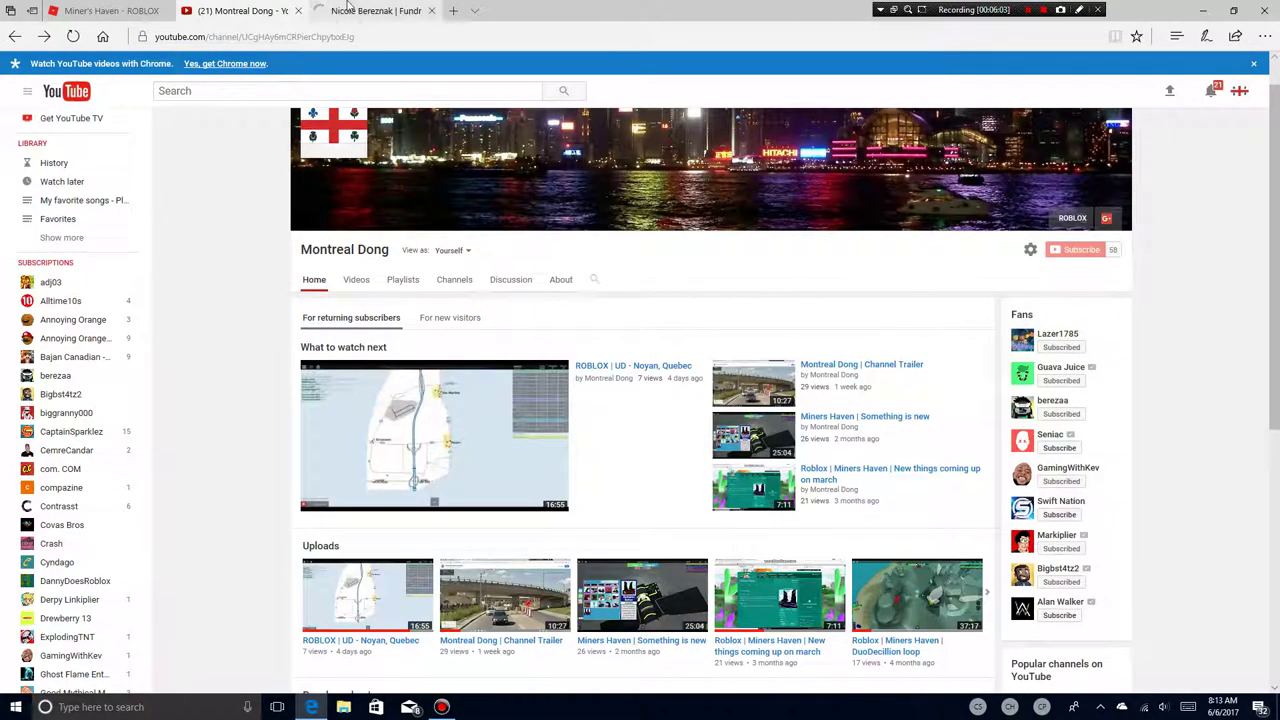
click(360, 10)
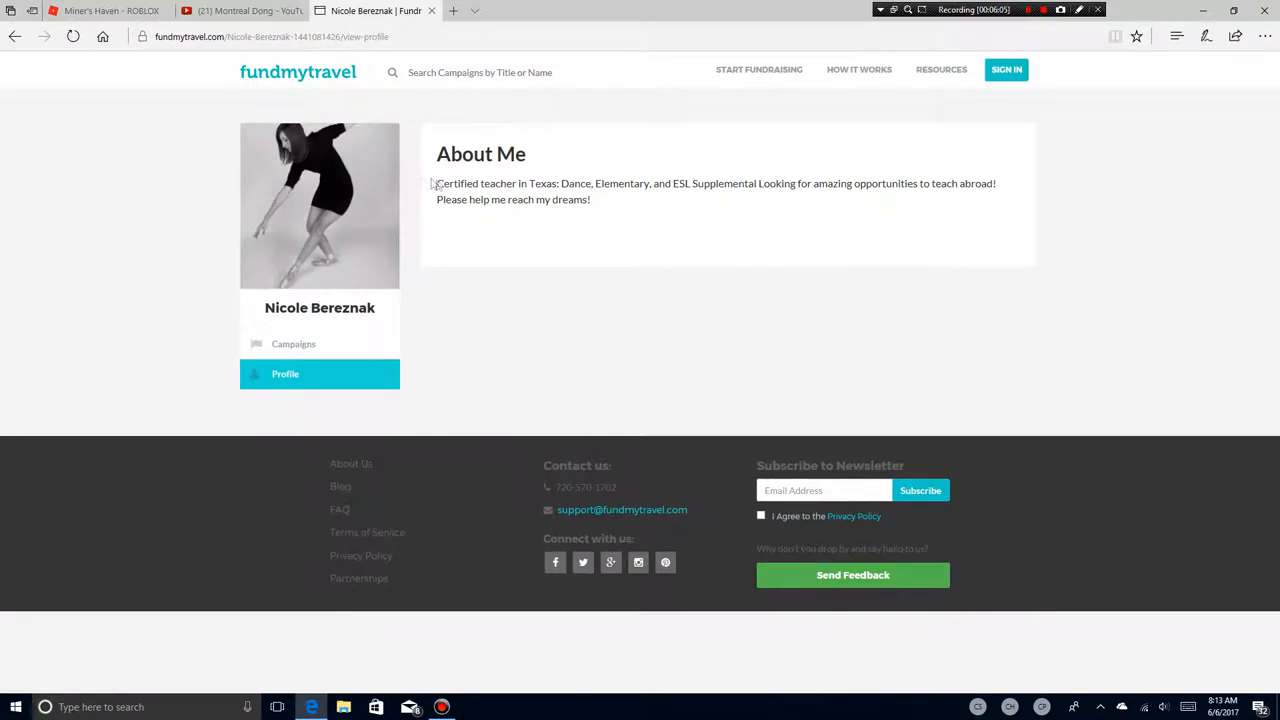
Highlight and release the first line of the profile's About Me text
drag(437, 184, 1008, 180)
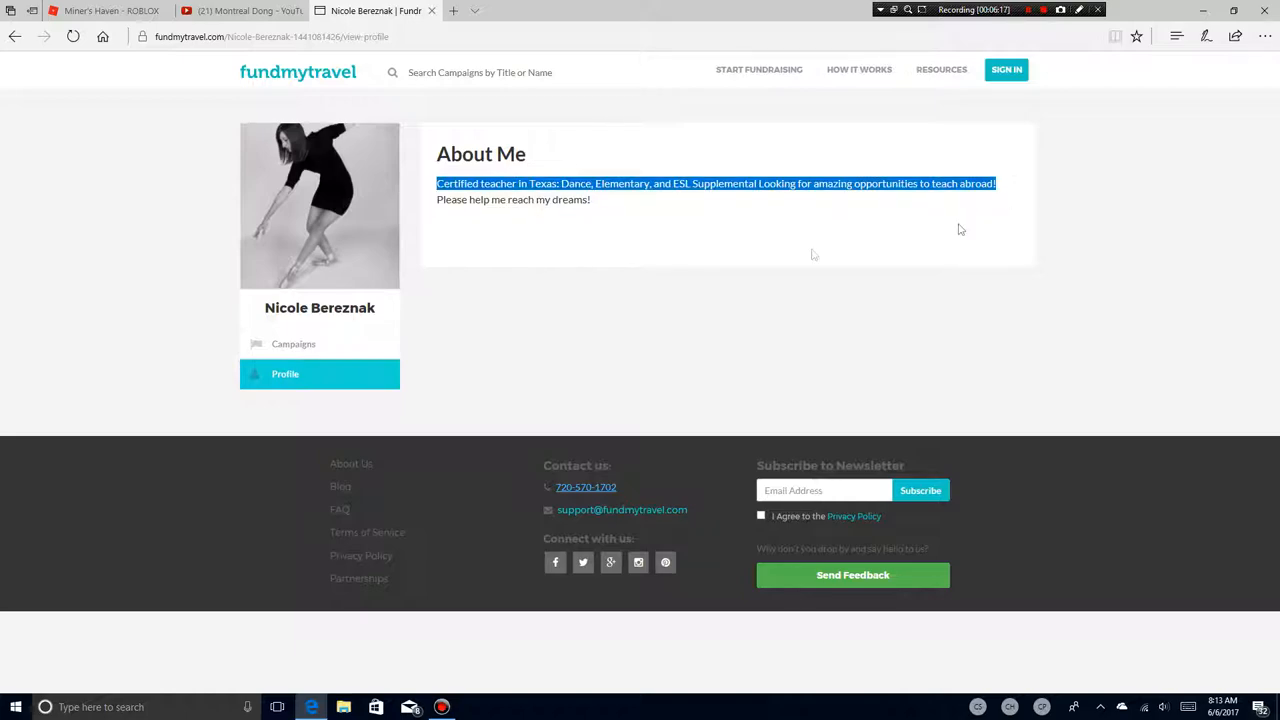
click(548, 214)
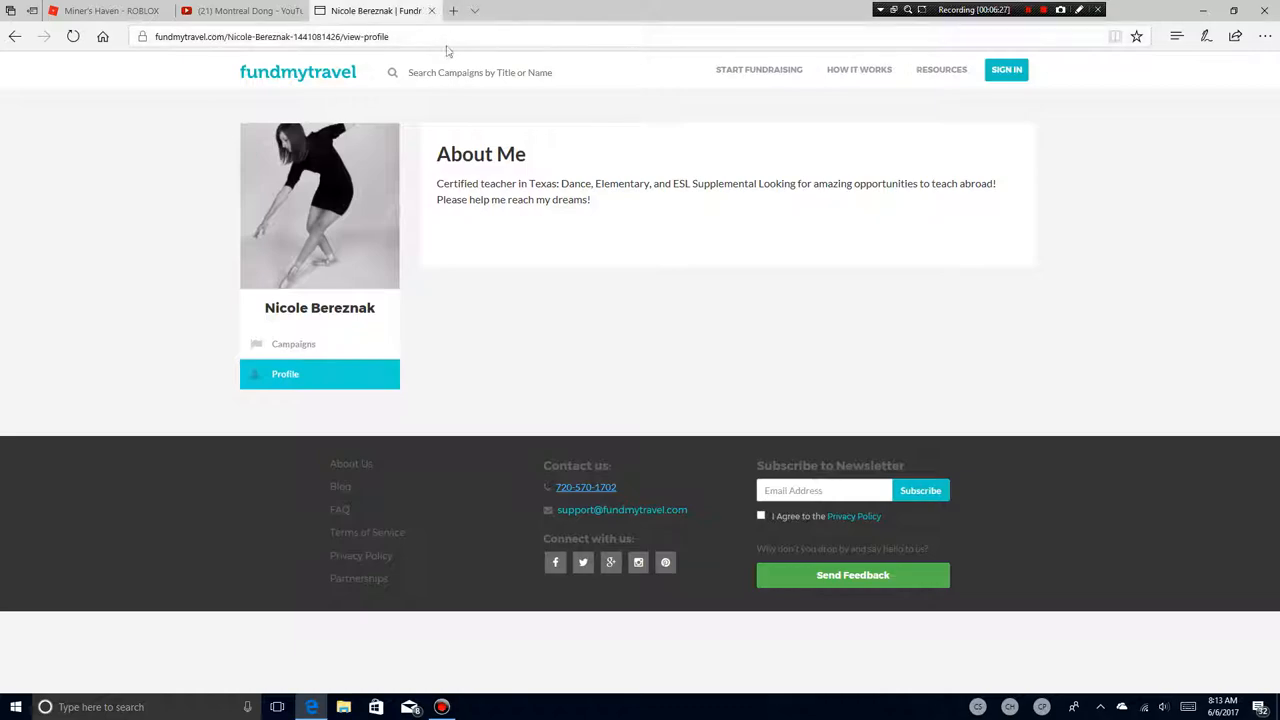
View the profile's launched campaigns list, then close the FundMyTravel tab
click(358, 342)
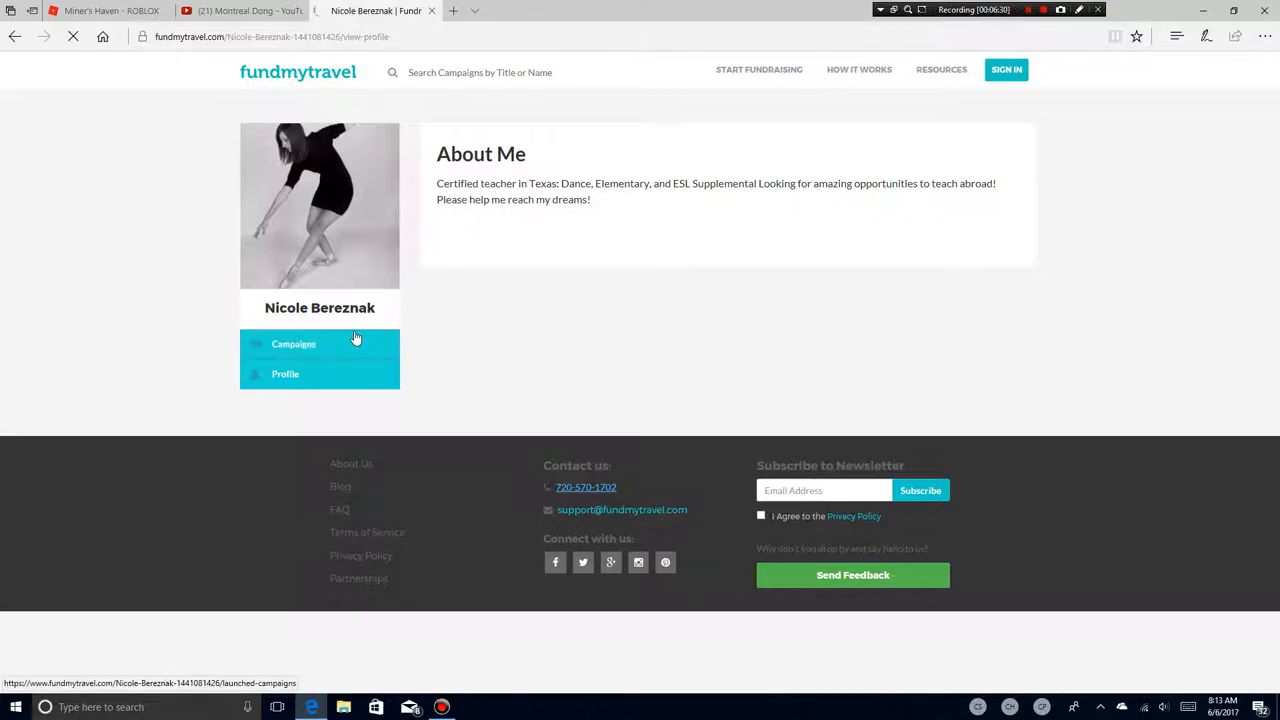
click(355, 340)
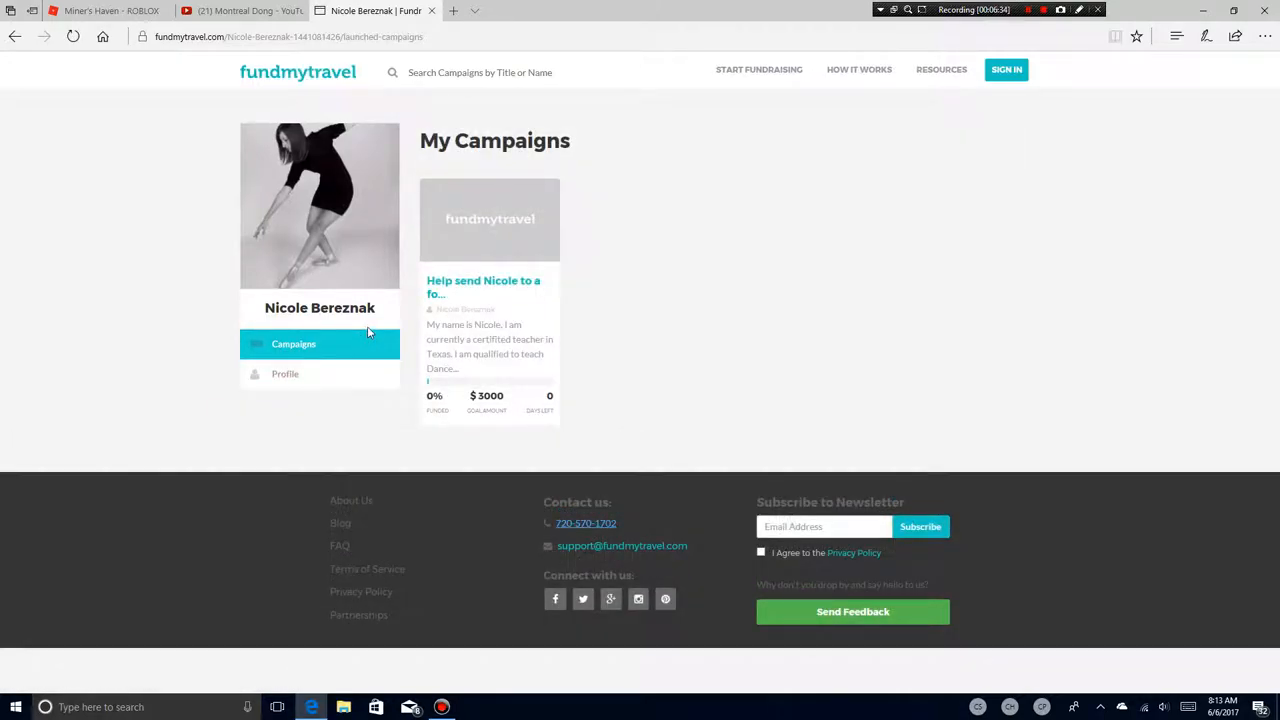
click(432, 11)
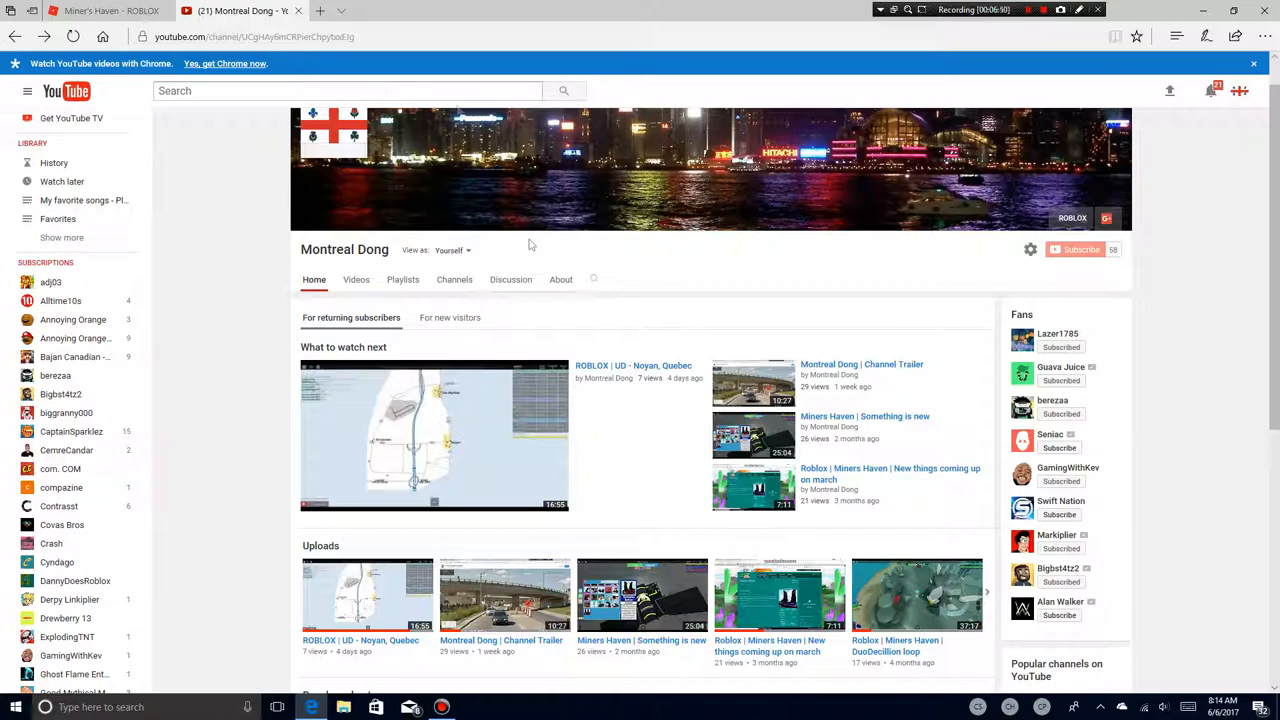
scroll(529, 238, up, 1)
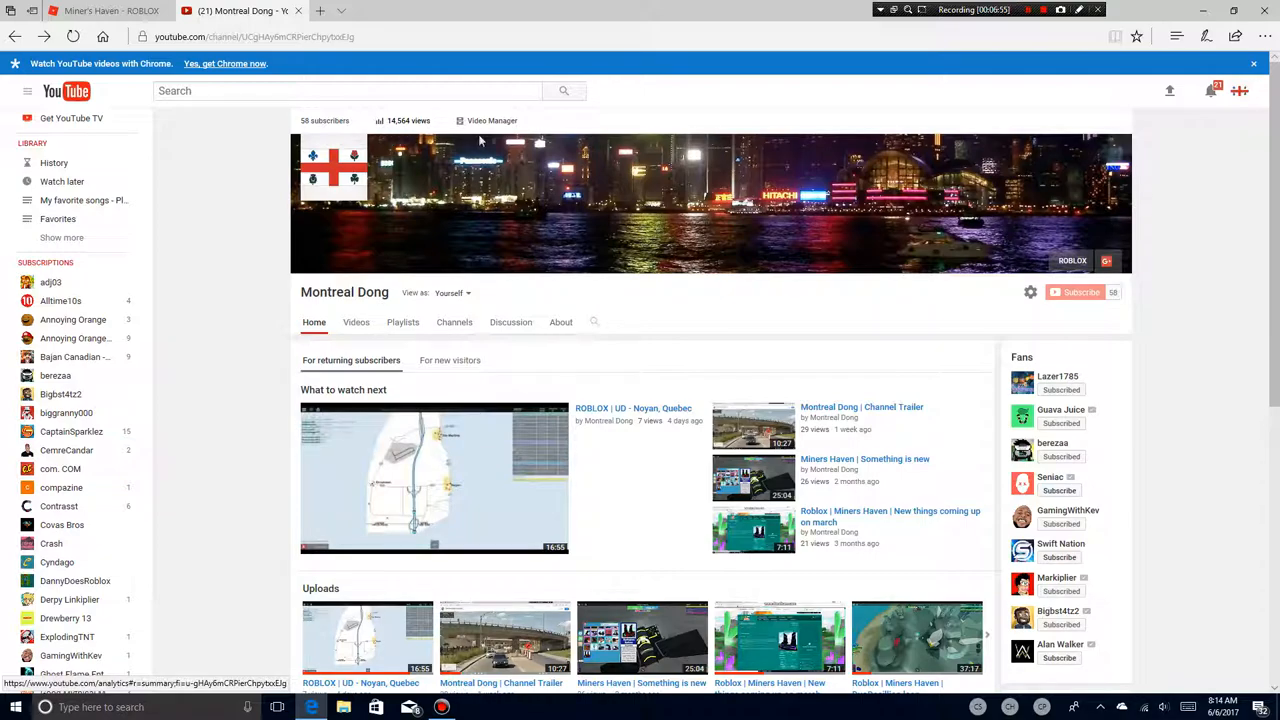
mouse_move(1066, 330)
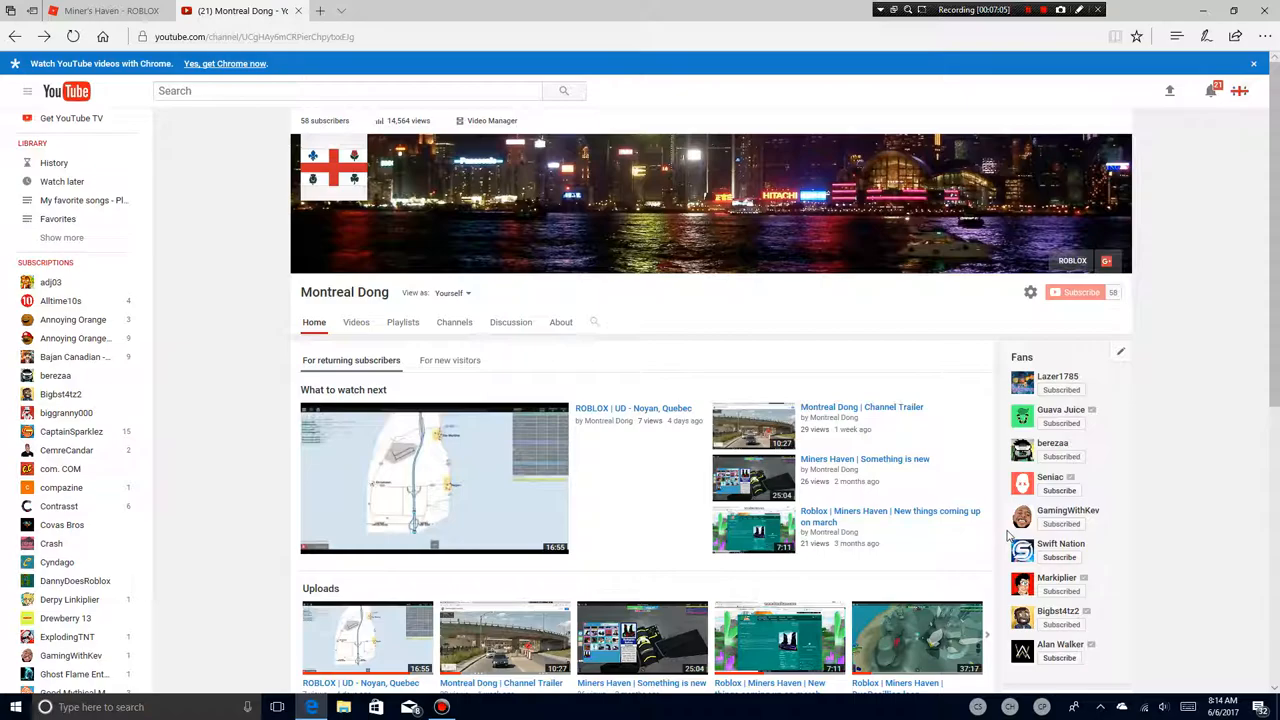
scroll(1010, 532, down, 2)
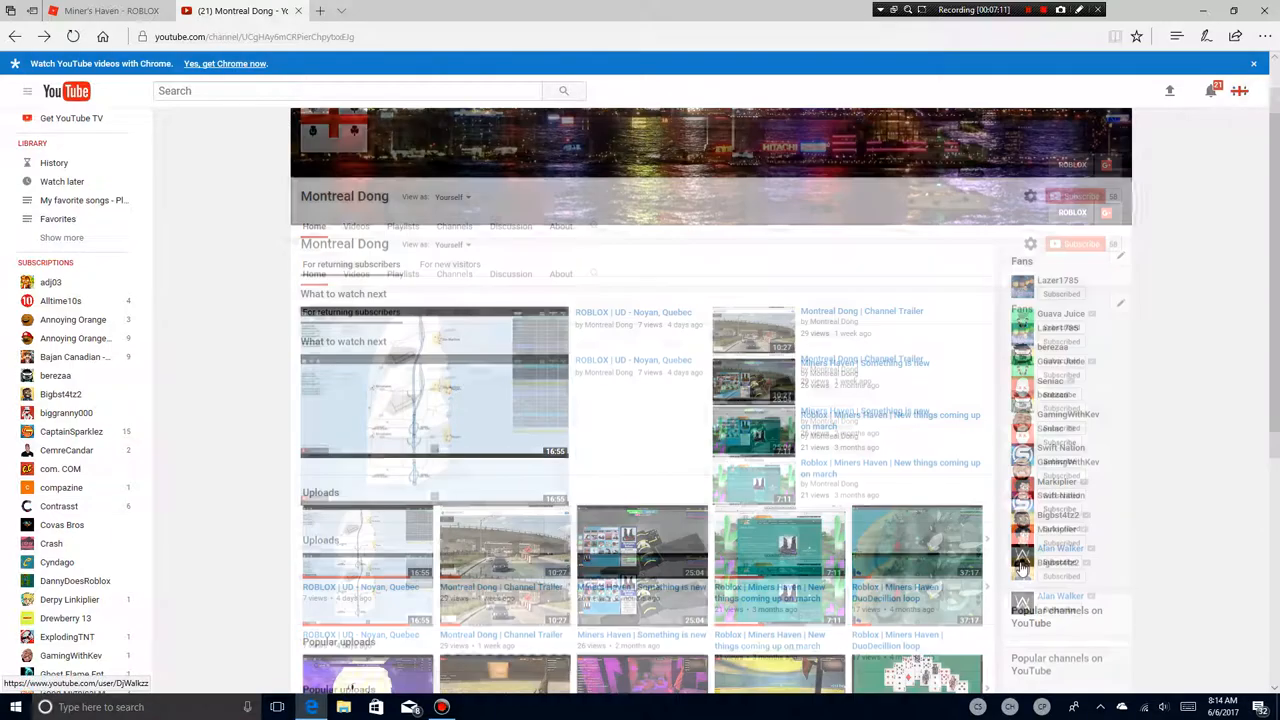
scroll(1021, 553, up, 2)
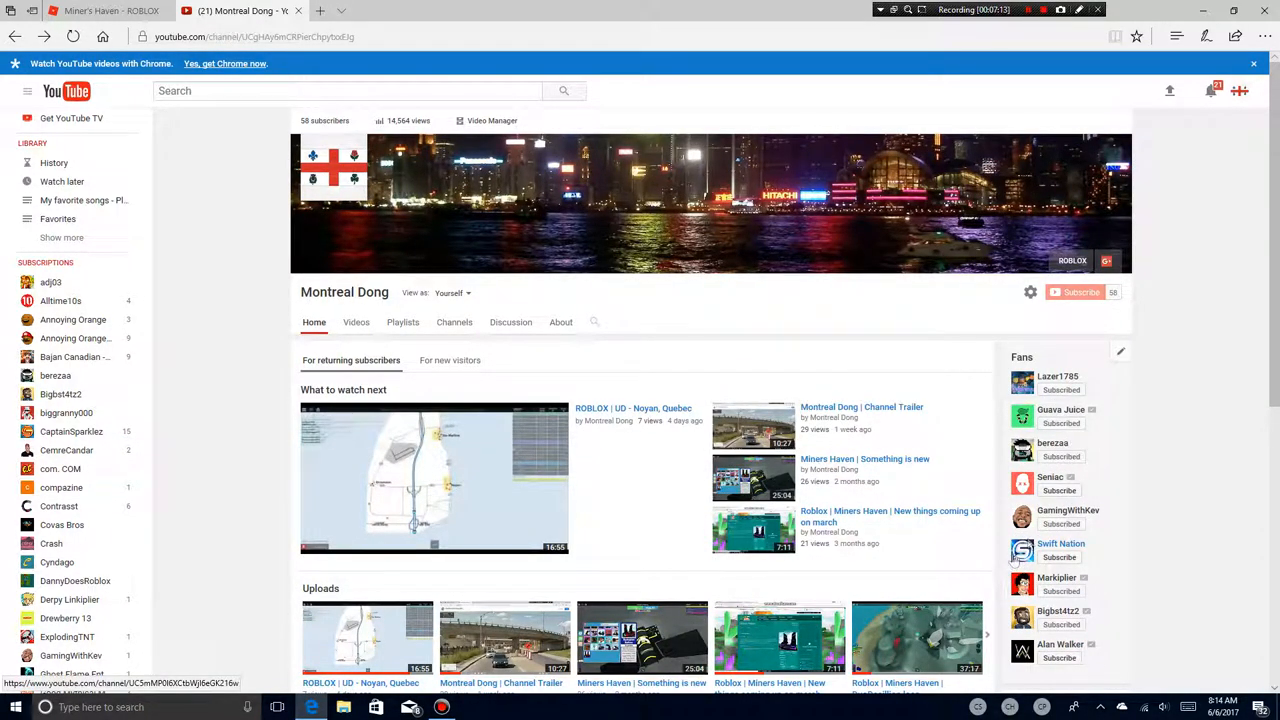